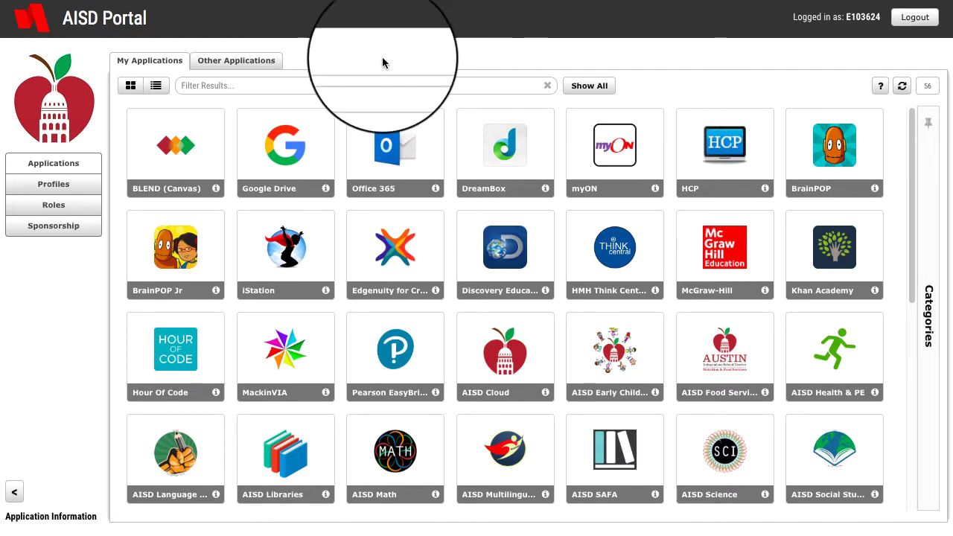
- Open Google Drive from the portal and go to the Google Account page
left_click(288, 155)
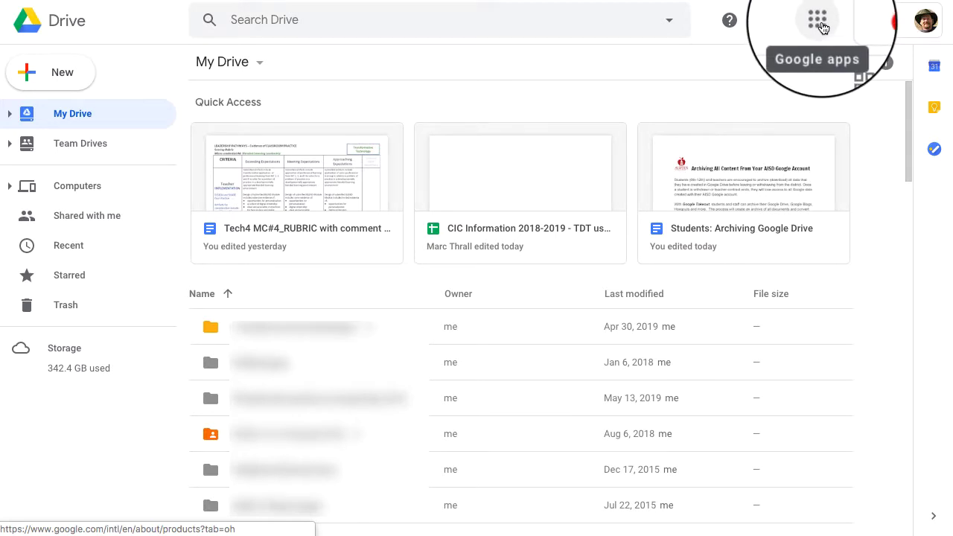
left_click(819, 22)
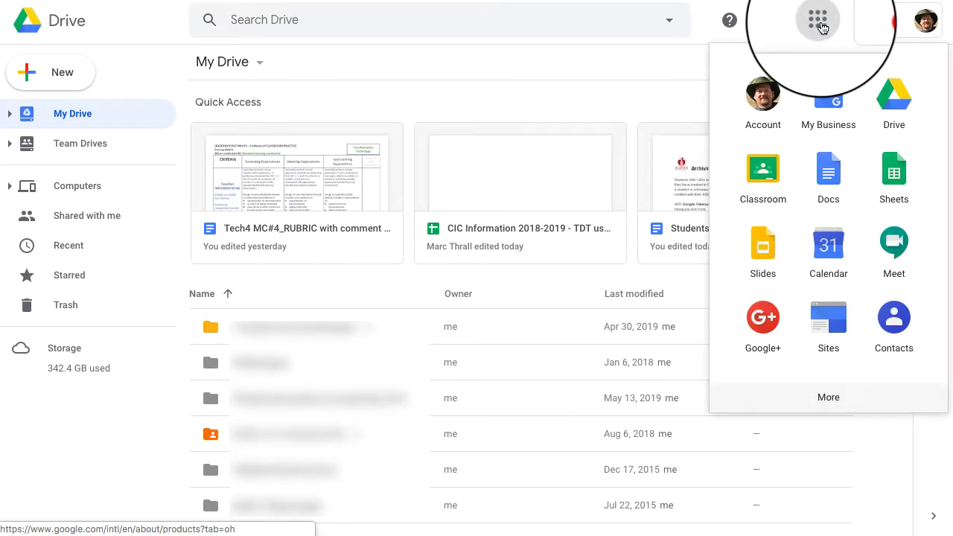
left_click(768, 108)
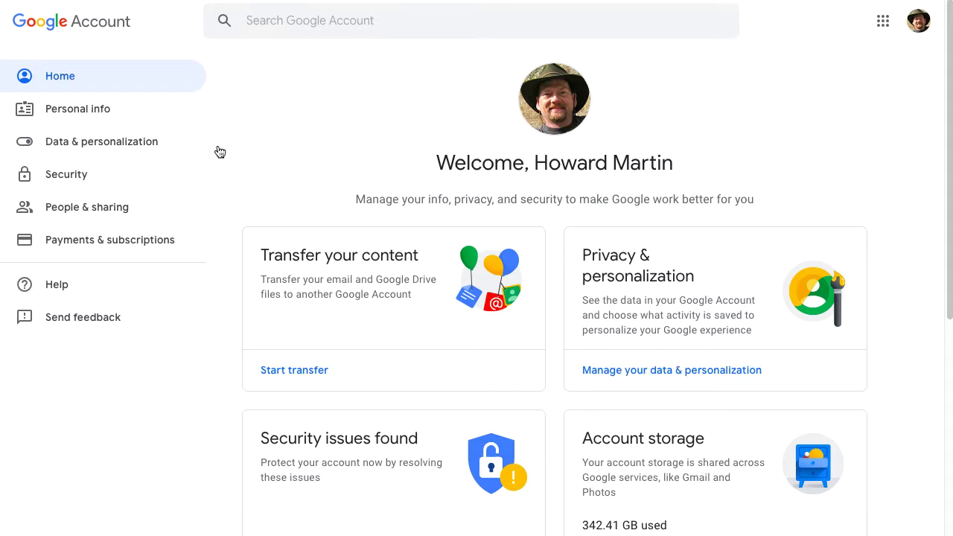
- Open the Download your data page from the account's Data & personalization settings
left_click(86, 143)
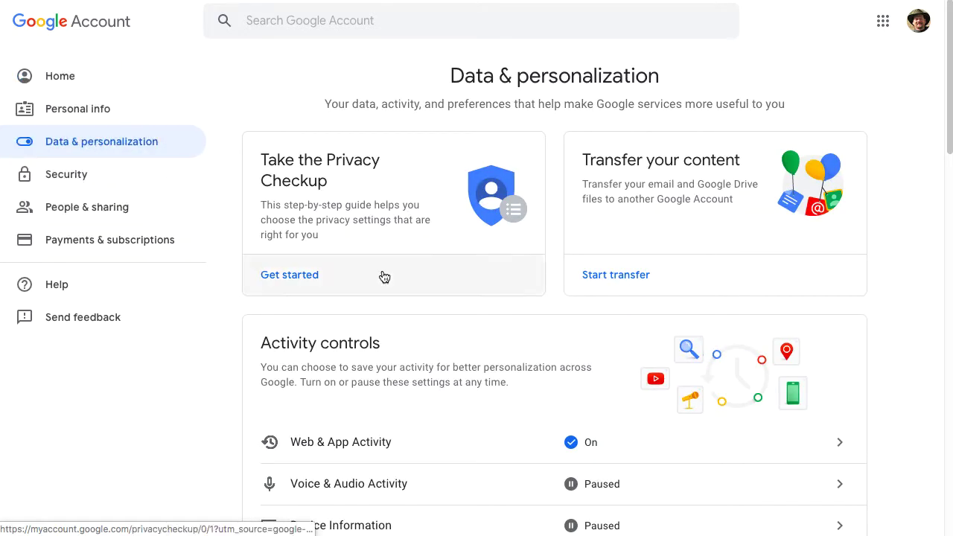
scroll(536, 328, "down", 6)
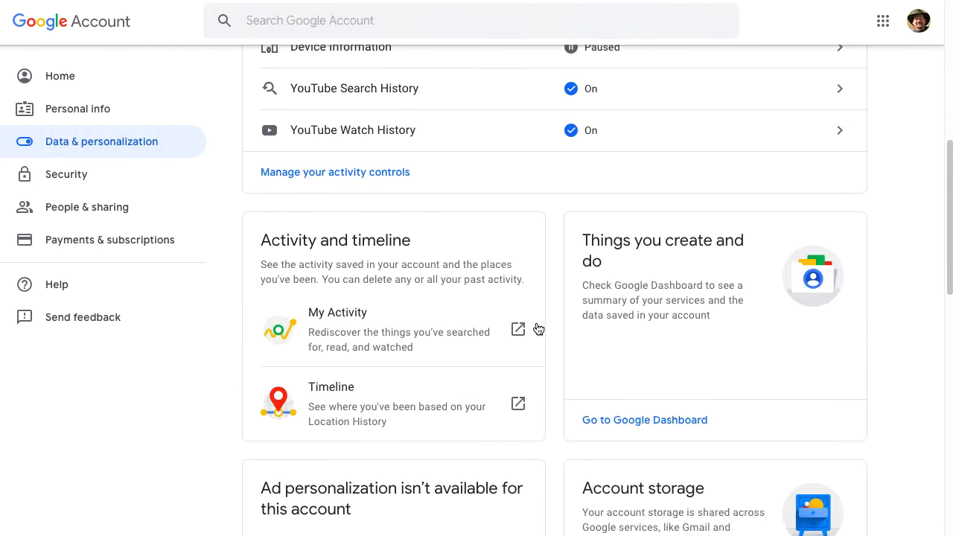
scroll(537, 328, "down", 5)
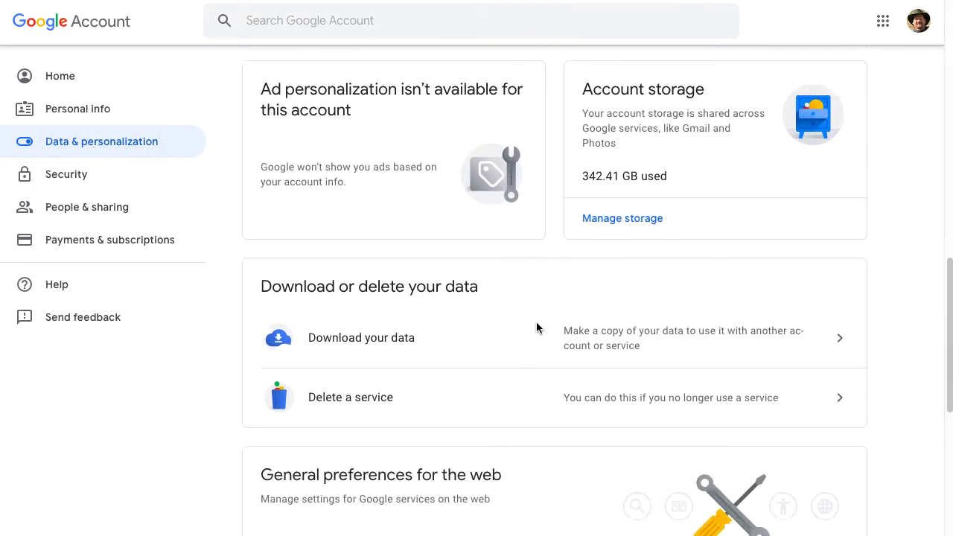
scroll(536, 328, "down", 2)
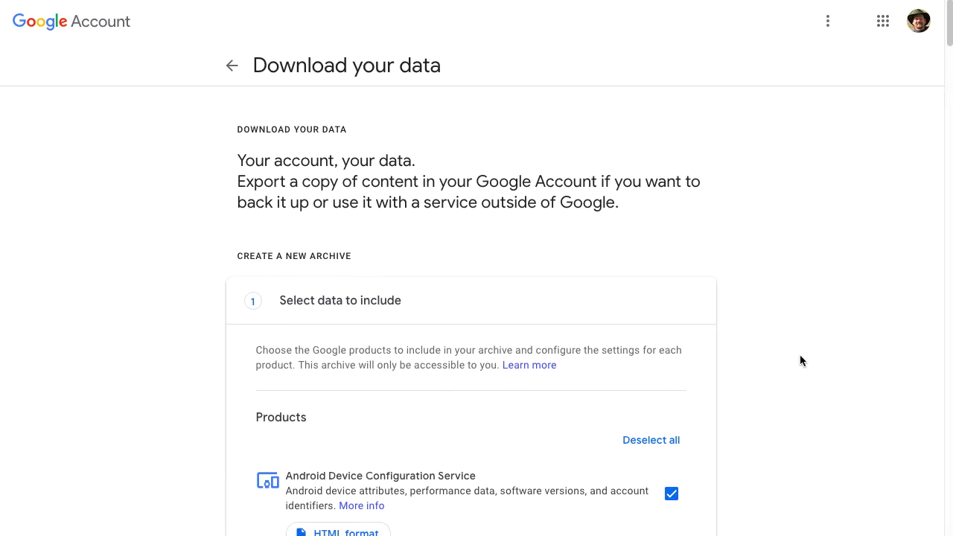
- Exclude Android Device Configuration Service, Cloud Print and Contacts from the products in the new archive
scroll(800, 357, "down", 2)
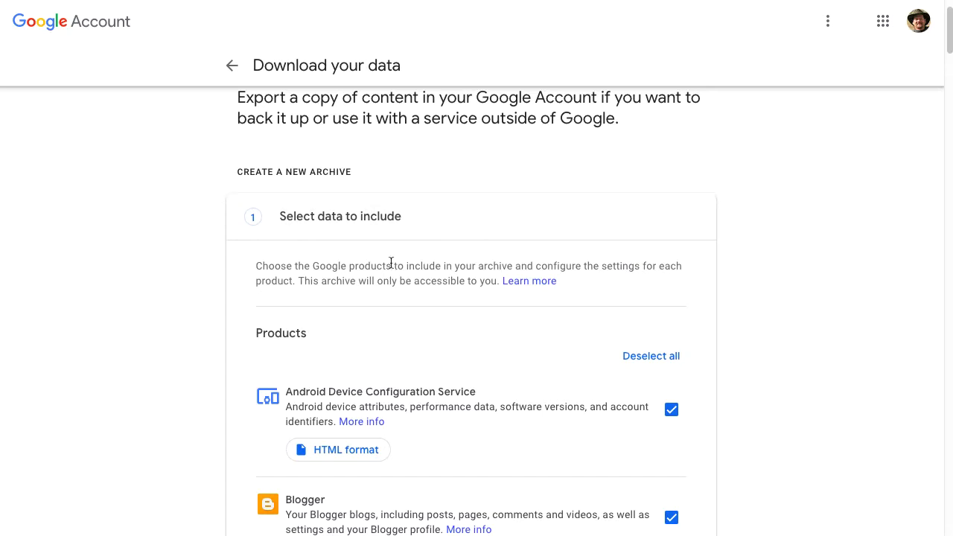
scroll(411, 262, "down", 3)
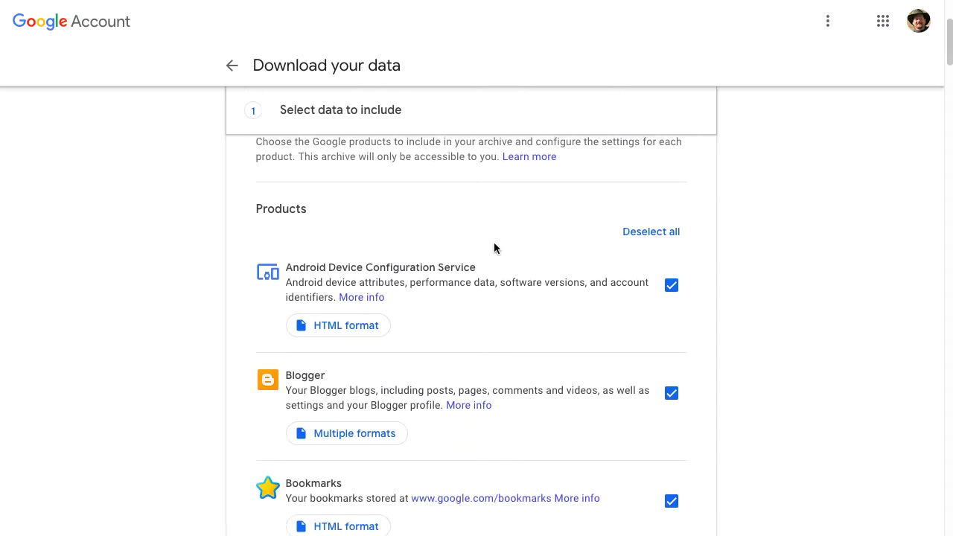
scroll(530, 261, "down", 1)
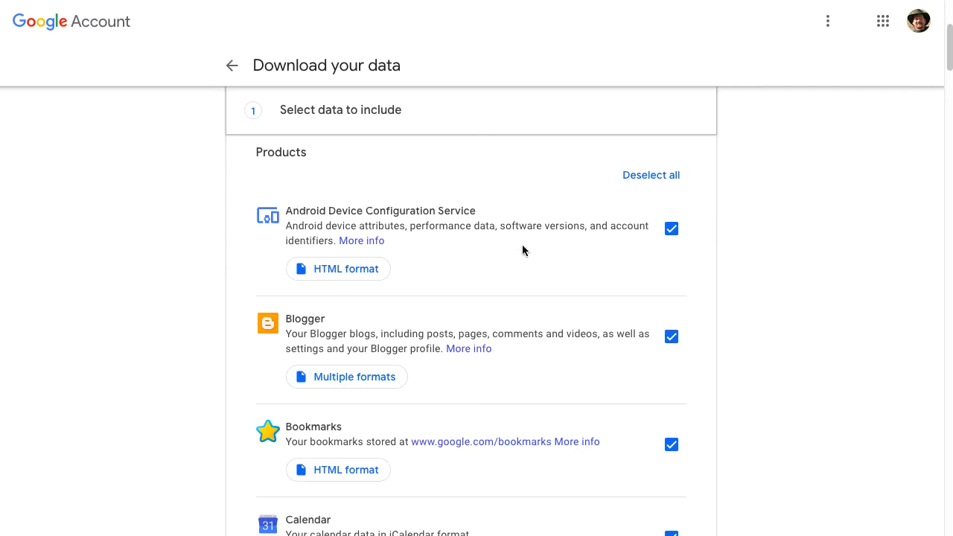
left_click(673, 232)
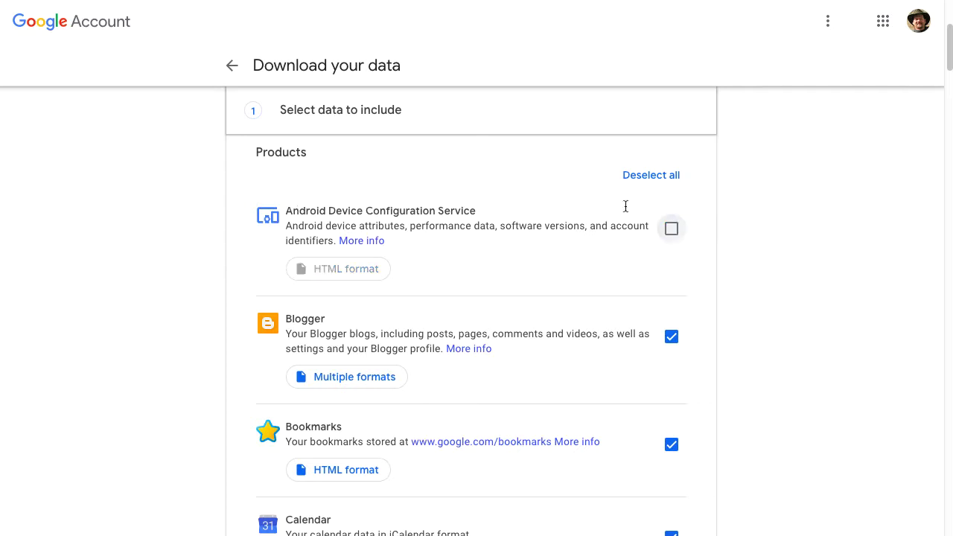
scroll(627, 313, "down", 2)
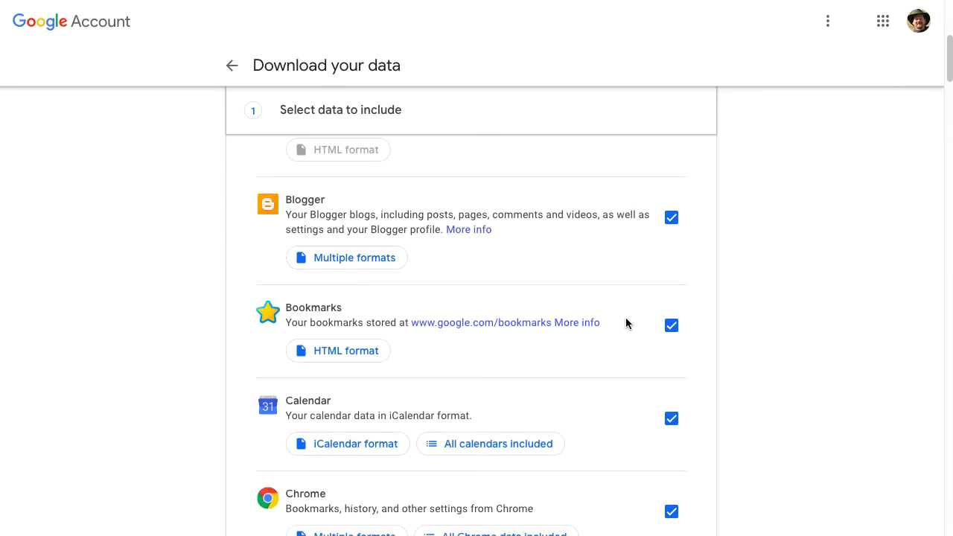
scroll(626, 323, "down", 1)
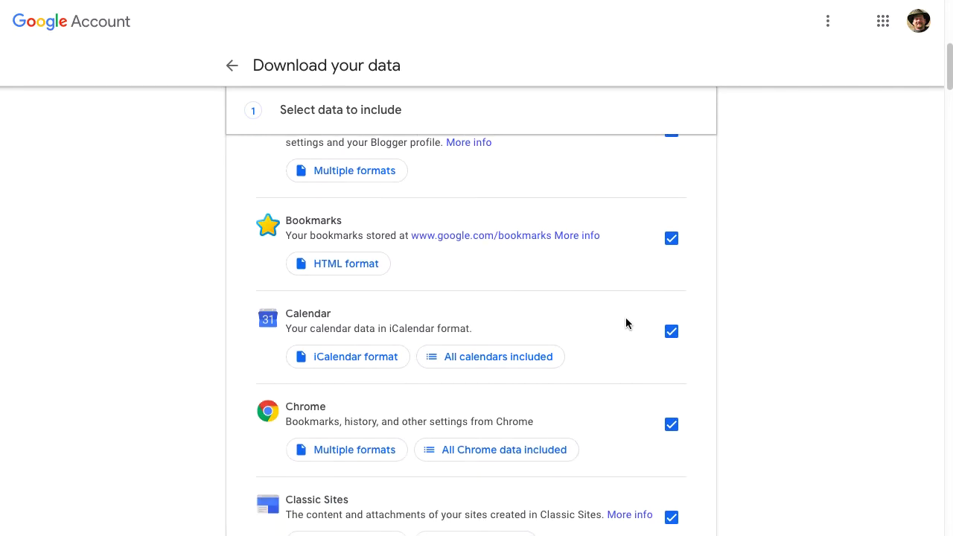
scroll(626, 323, "down", 3)
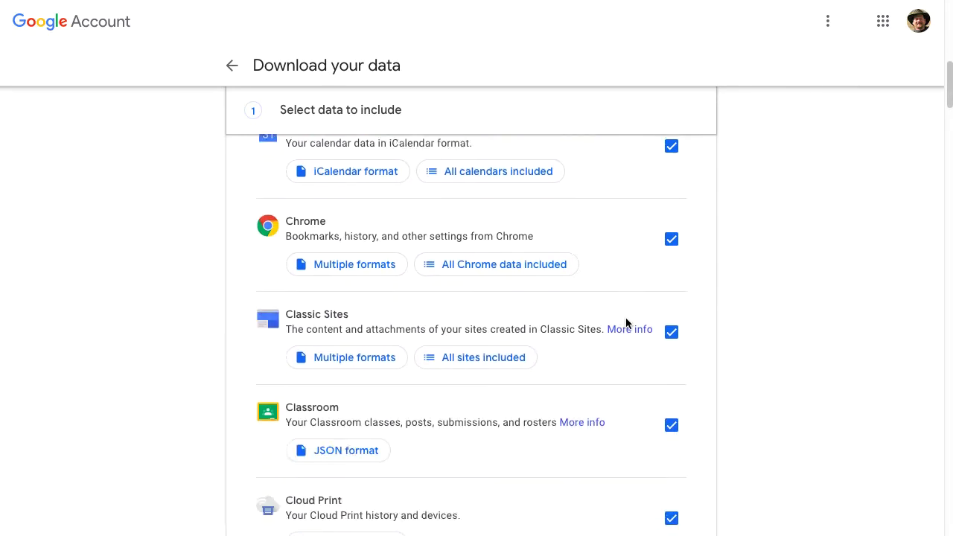
scroll(627, 323, "down", 1)
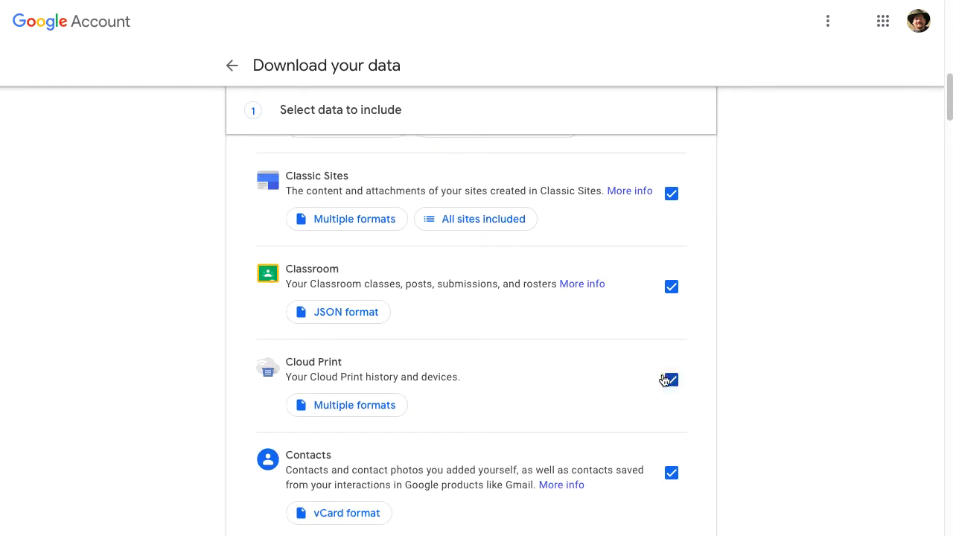
left_click(671, 381)
scroll(621, 389, "down", 2)
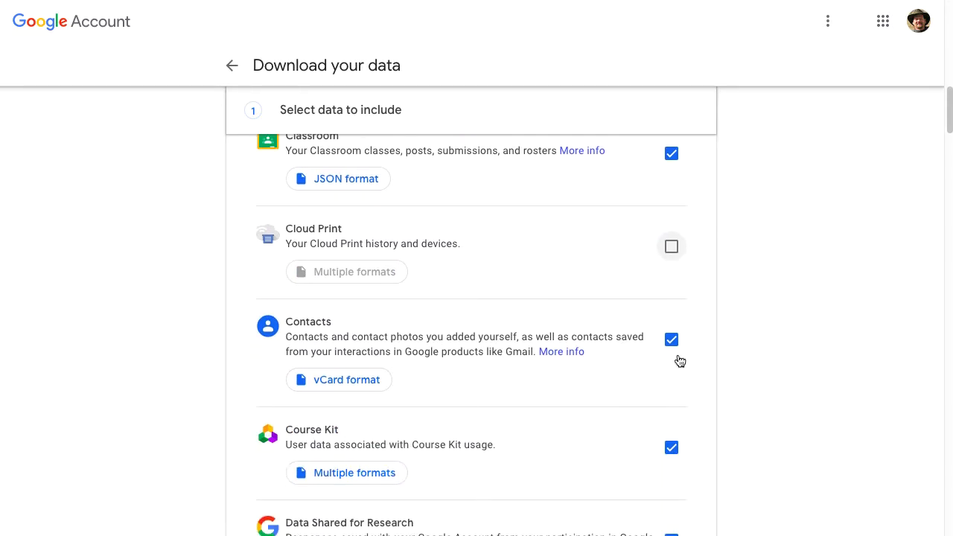
left_click(671, 340)
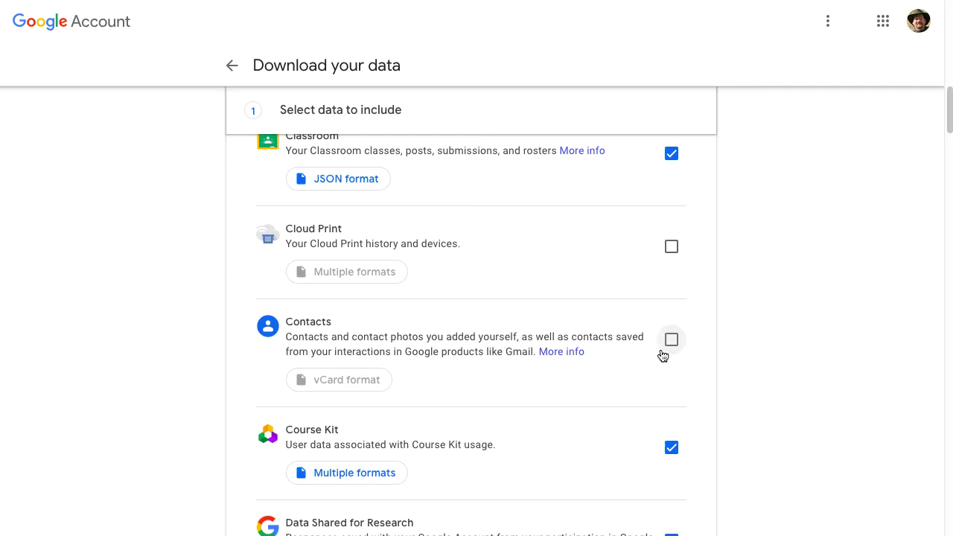
- Deselect all products for the archive and include only Drive
scroll(672, 275, "up", 10)
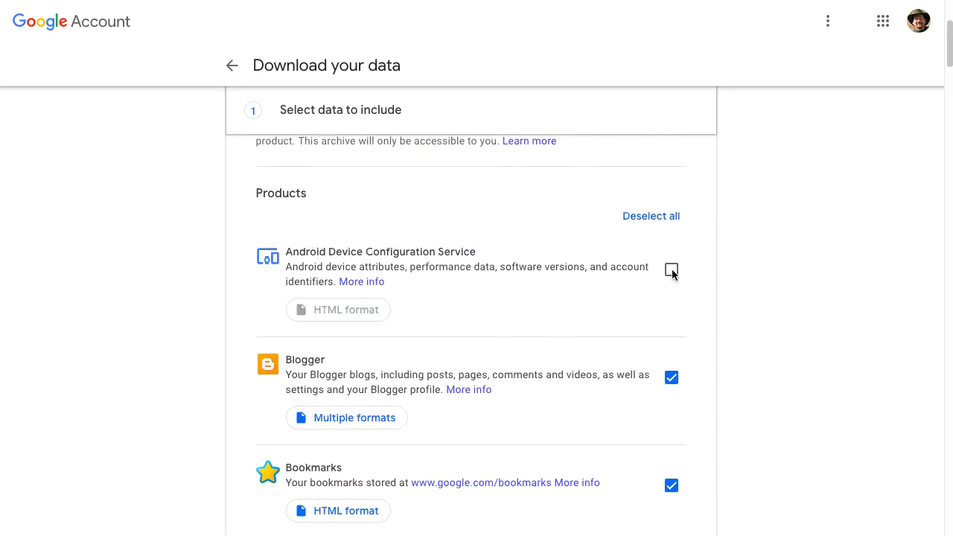
scroll(790, 367, "down", 2)
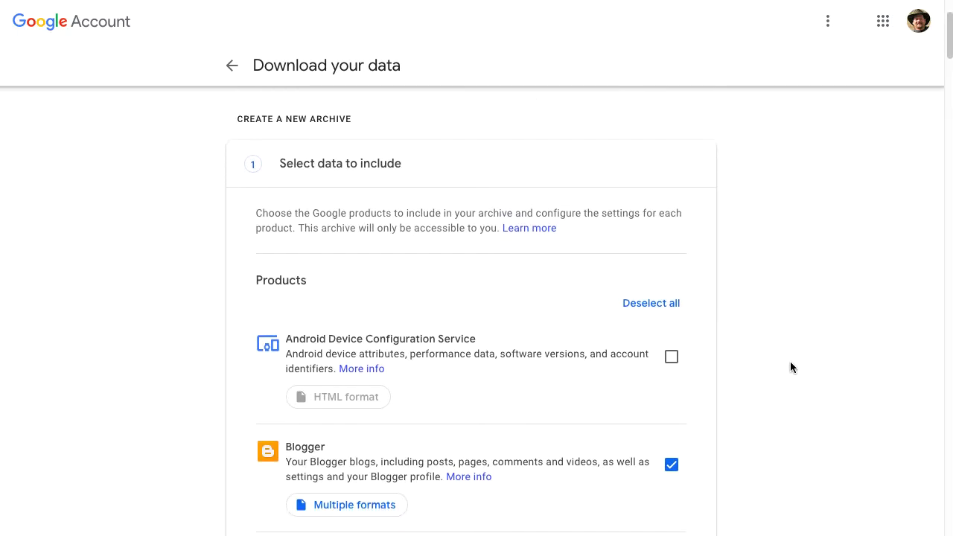
left_click(671, 306)
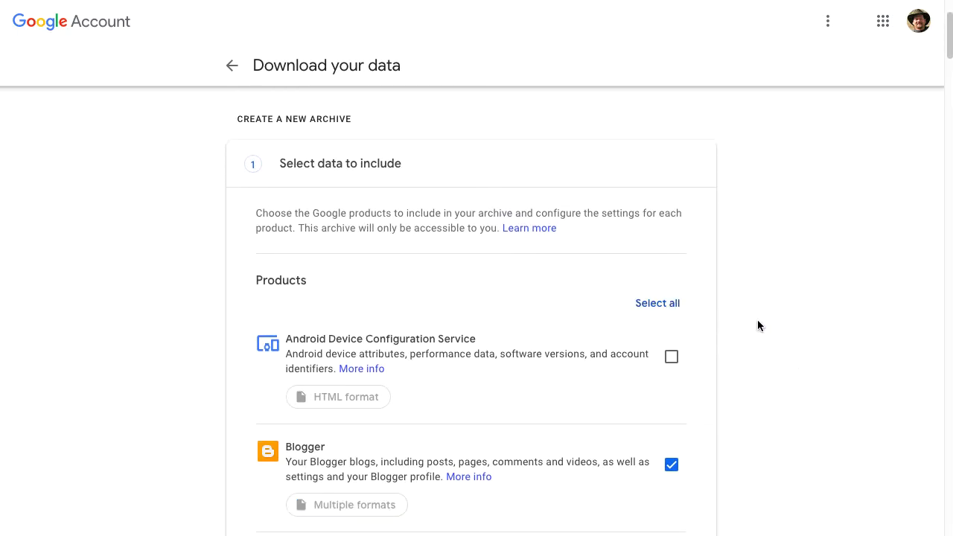
scroll(758, 320, "down", 4)
scroll(758, 326, "down", 6)
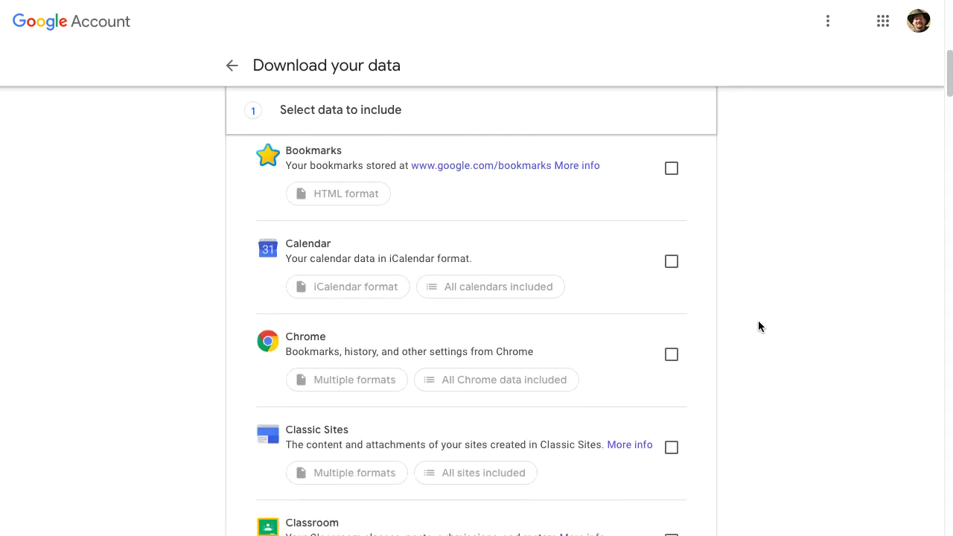
scroll(758, 327, "down", 4)
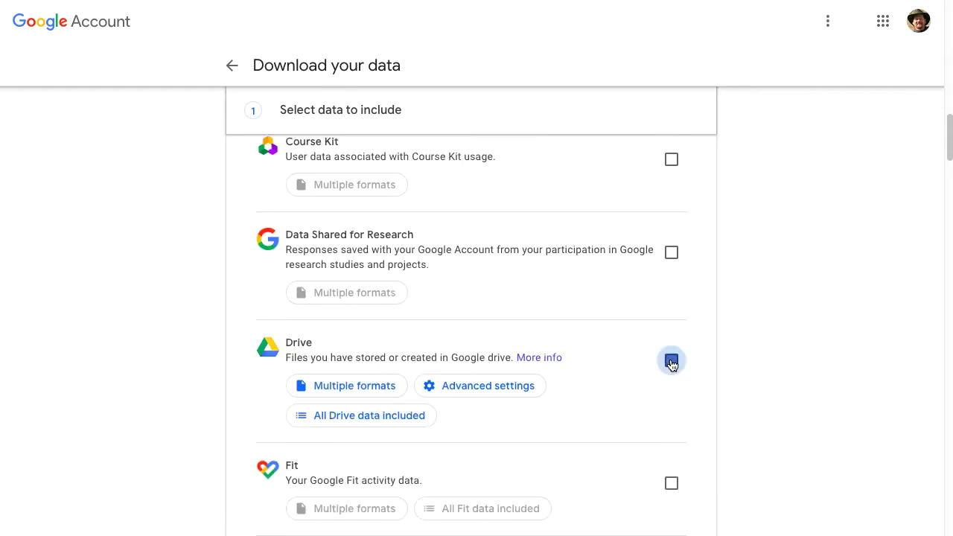
left_click(672, 361)
- Check the document format choices in Drive's export options and accept the formats with DOCX for documents
scroll(560, 386, "down", 1)
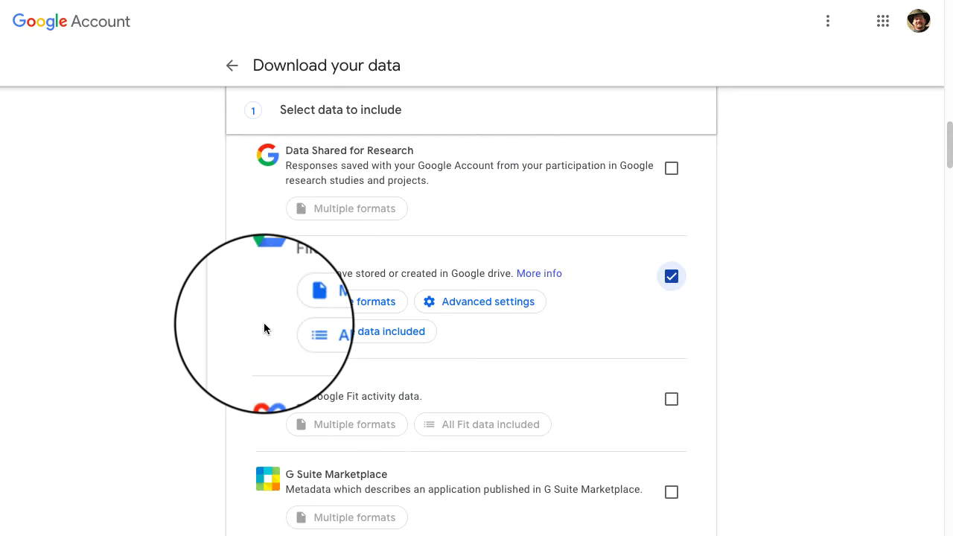
left_click(345, 302)
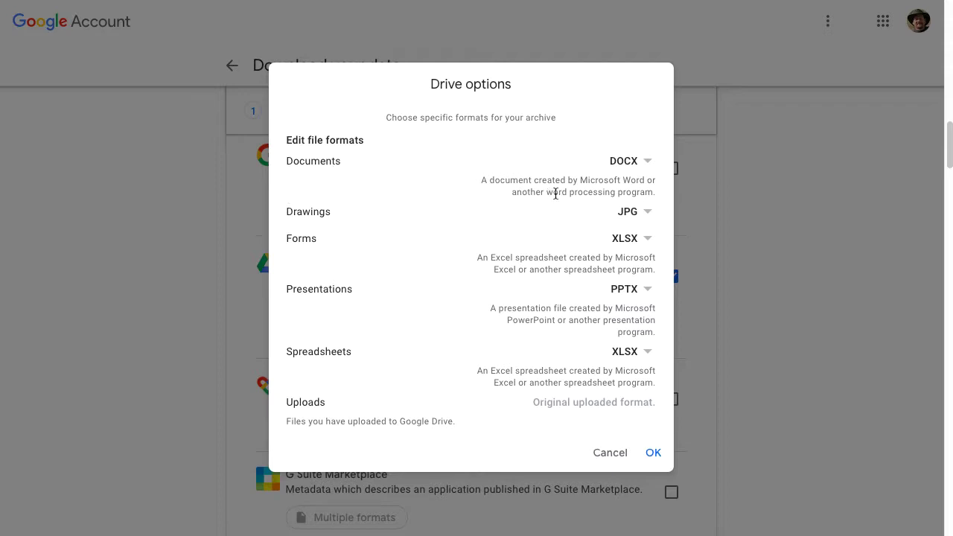
left_click(648, 167)
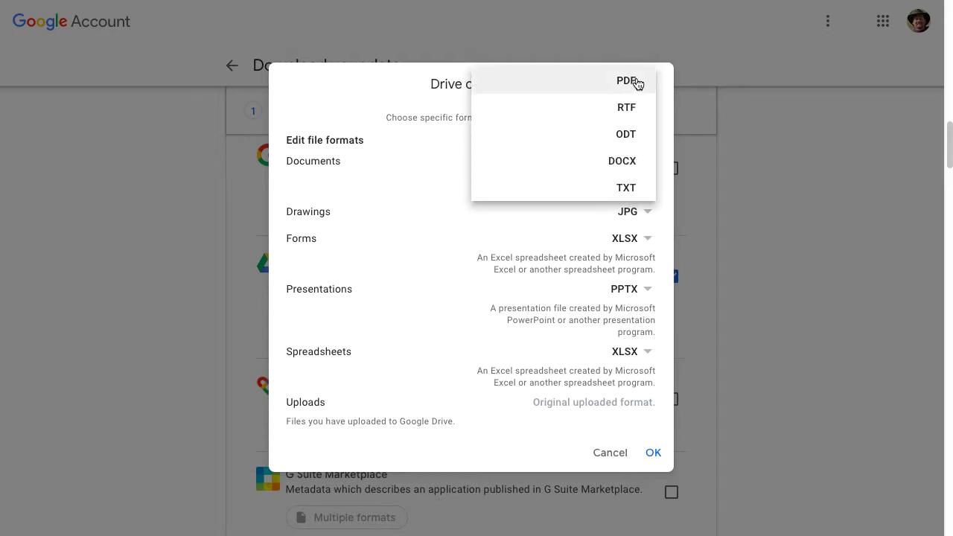
left_click(376, 96)
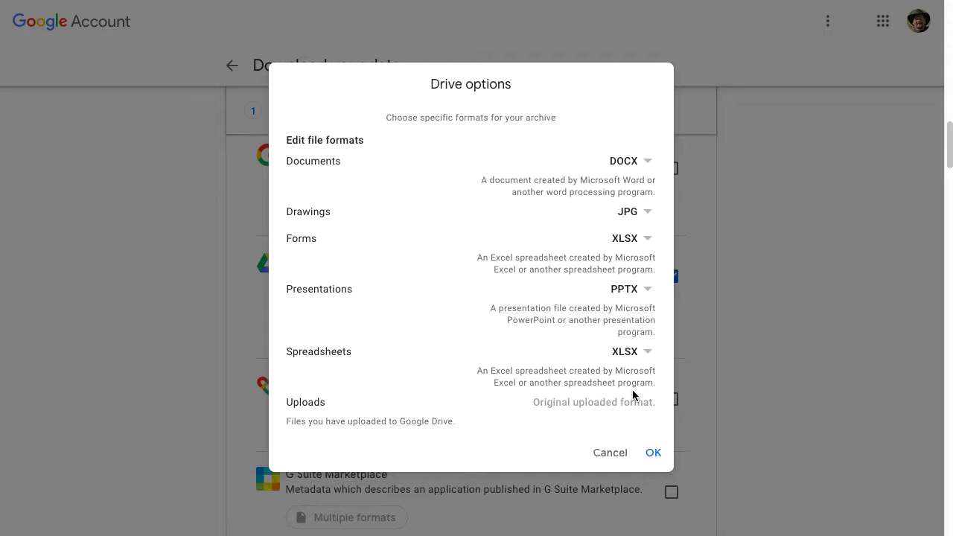
left_click(650, 454)
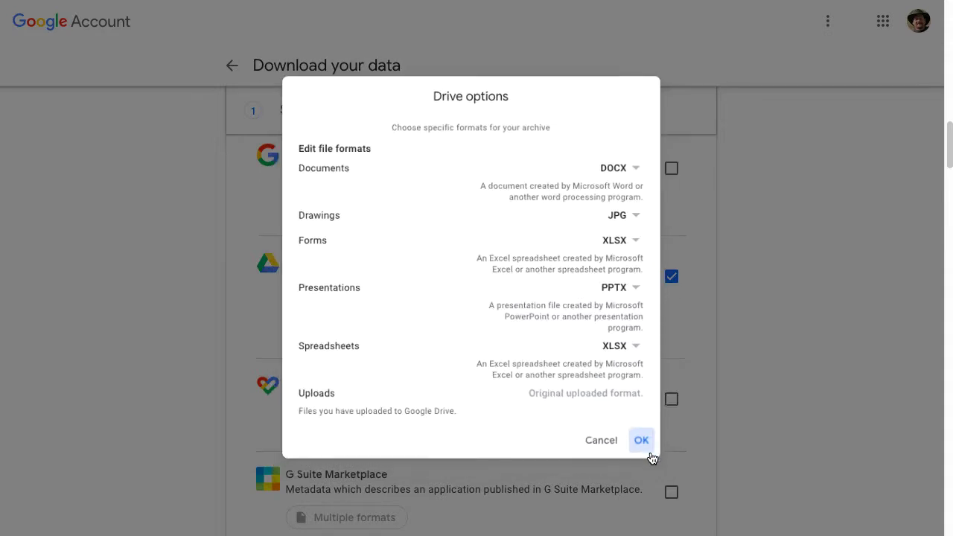
- Include named and uploaded historical versions in Drive's advanced archive settings
left_click(536, 306)
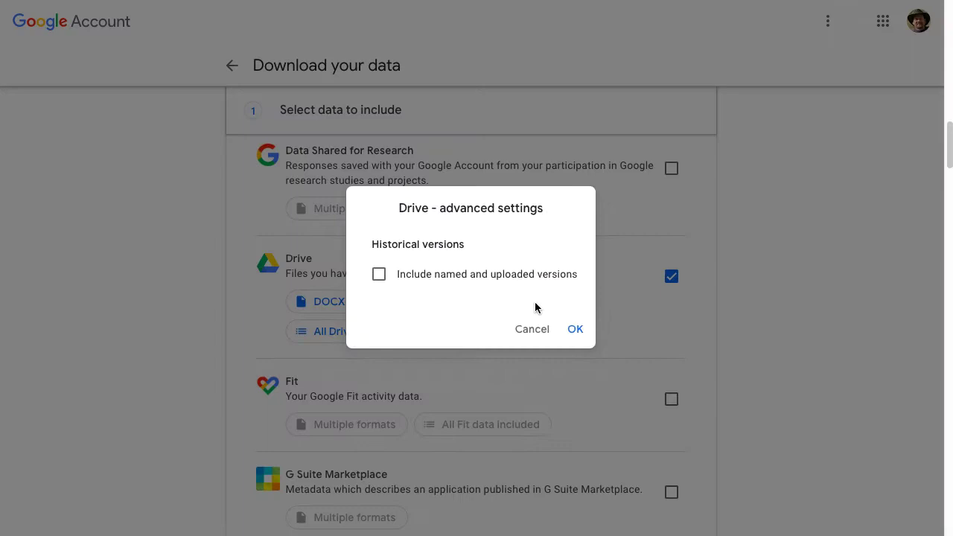
left_click(379, 275)
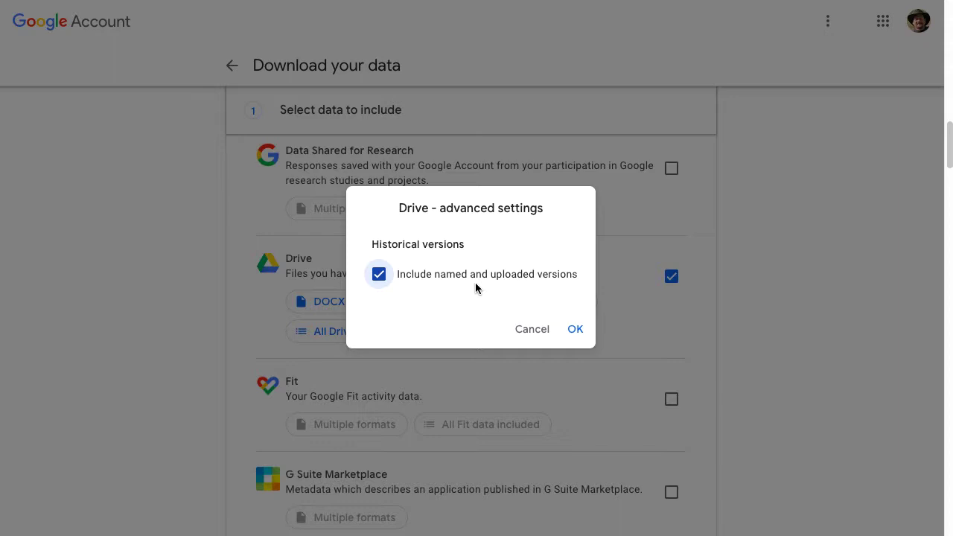
left_click(575, 330)
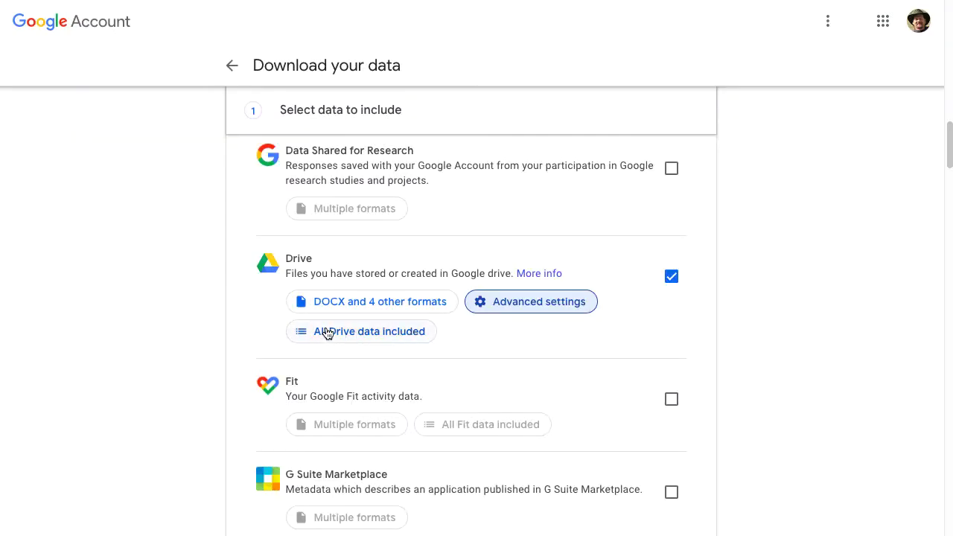
- Review the Drive content available for the archive and deselect all of its folders
left_click(368, 332)
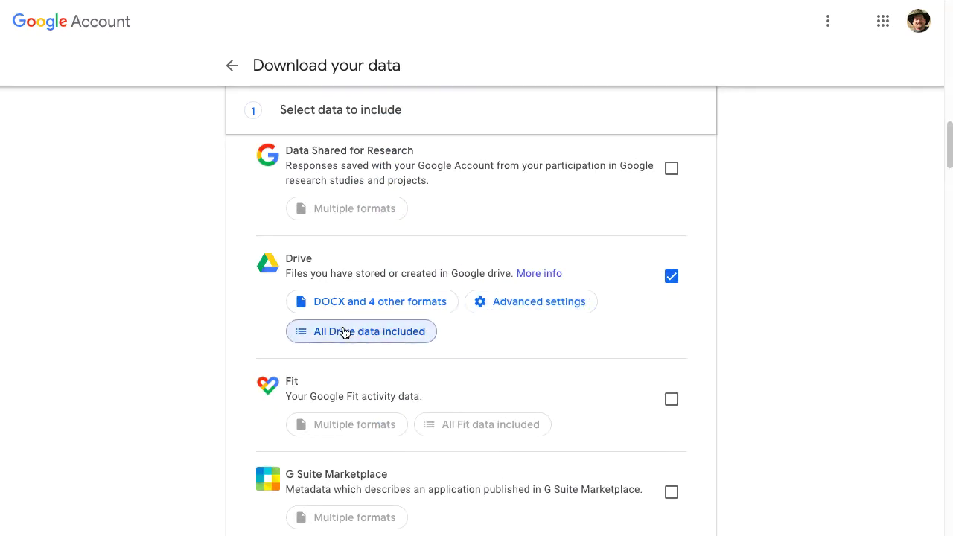
left_click(368, 335)
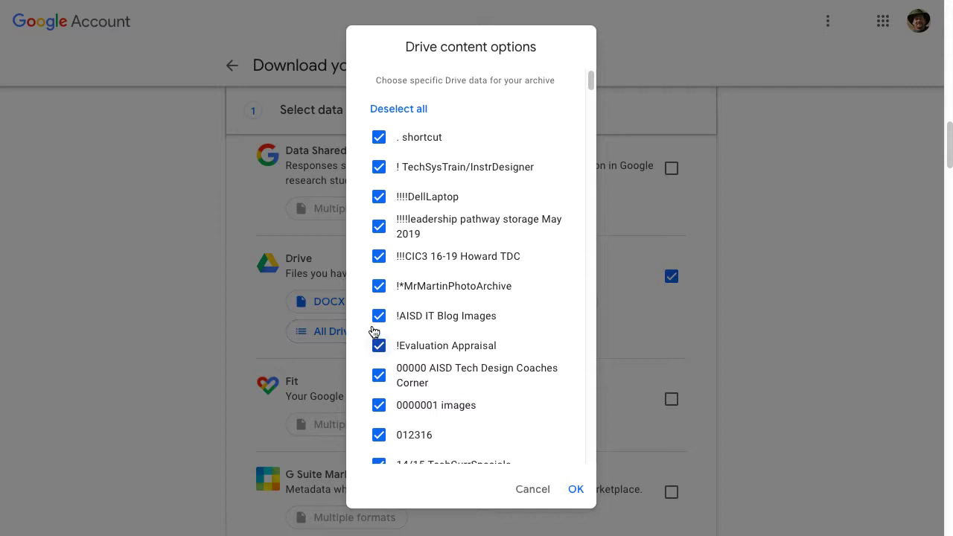
scroll(454, 200, "down", 4)
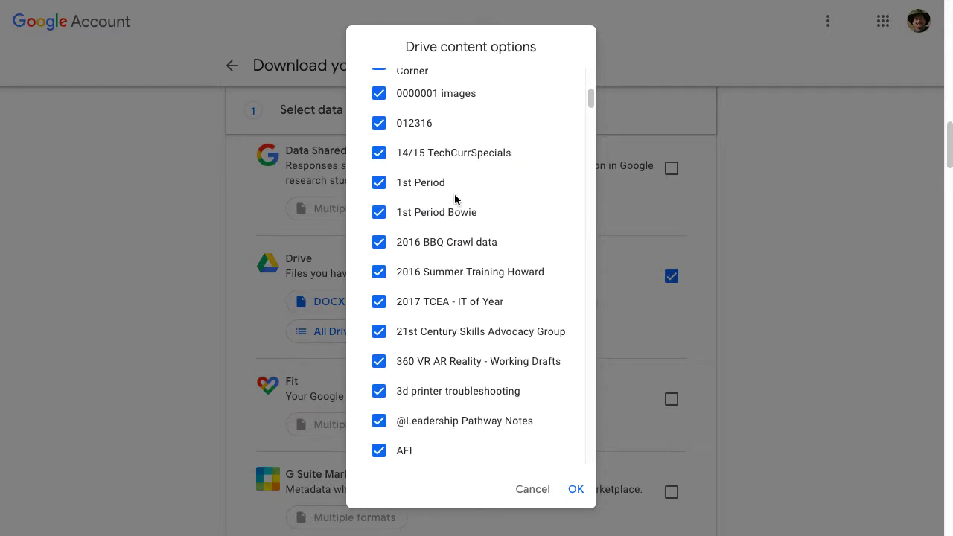
scroll(454, 200, "up", 4)
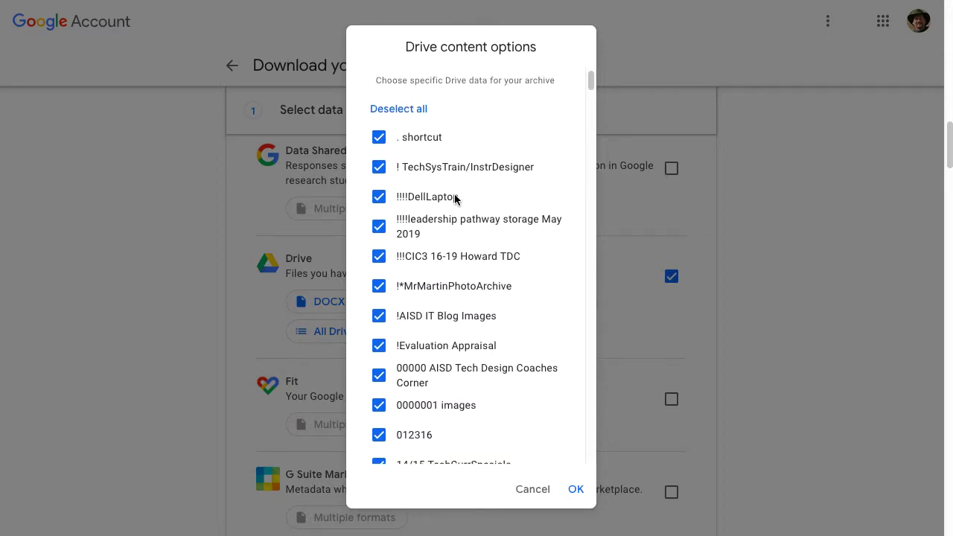
left_click(414, 113)
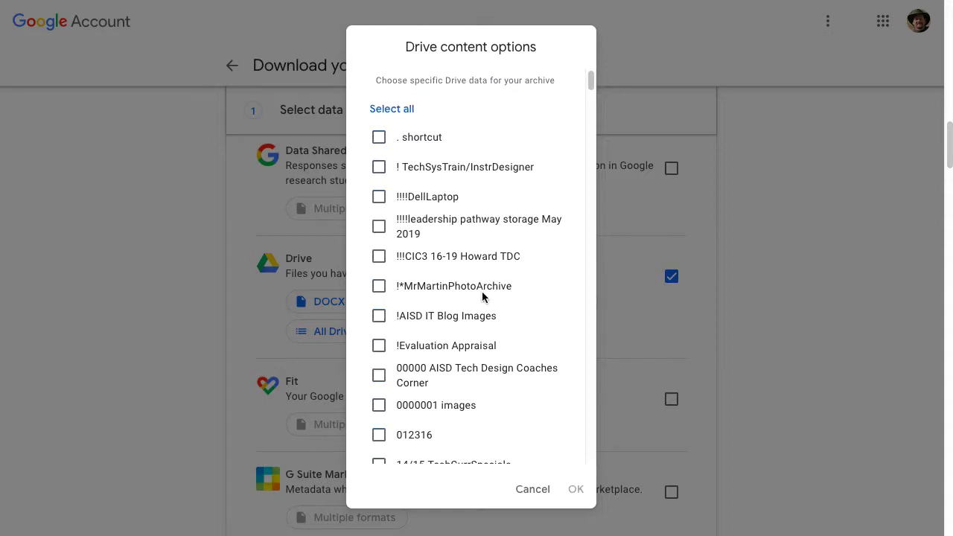
- Include only the 14/15 TechCurrSpecials folder in the Drive content and accept the selection
scroll(482, 296, "down", 3)
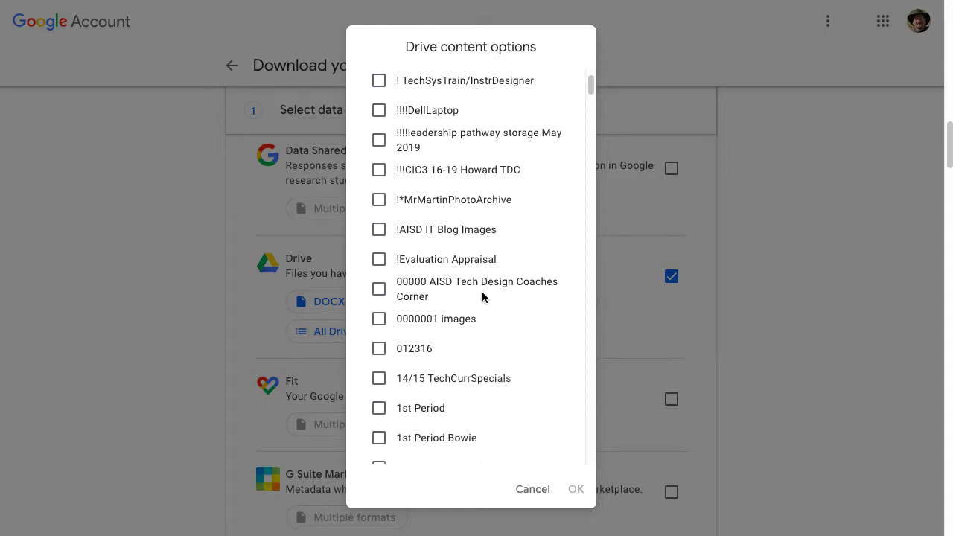
left_click(379, 377)
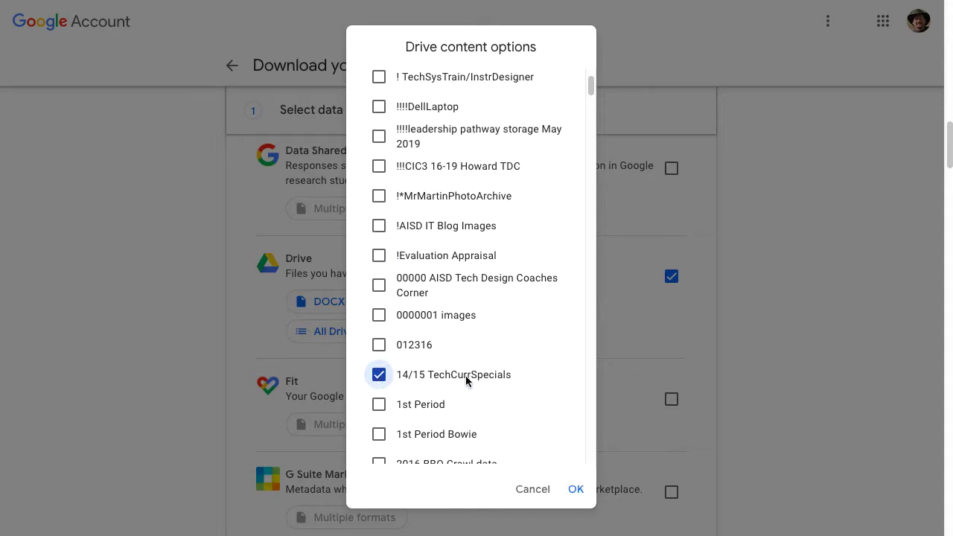
left_click(577, 491)
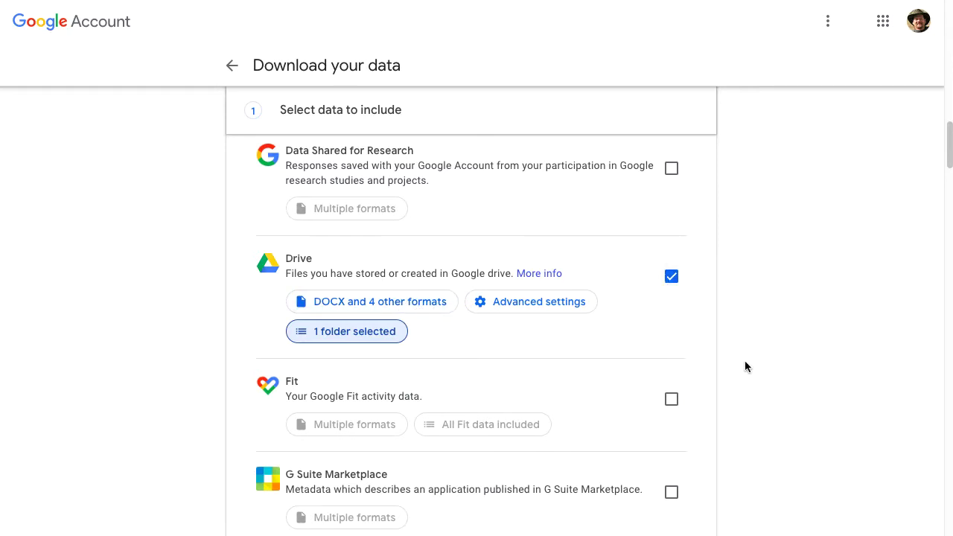
- Continue to the archive format settings and check the delivery methods, keeping the download link via email
scroll(772, 329, "down", 15)
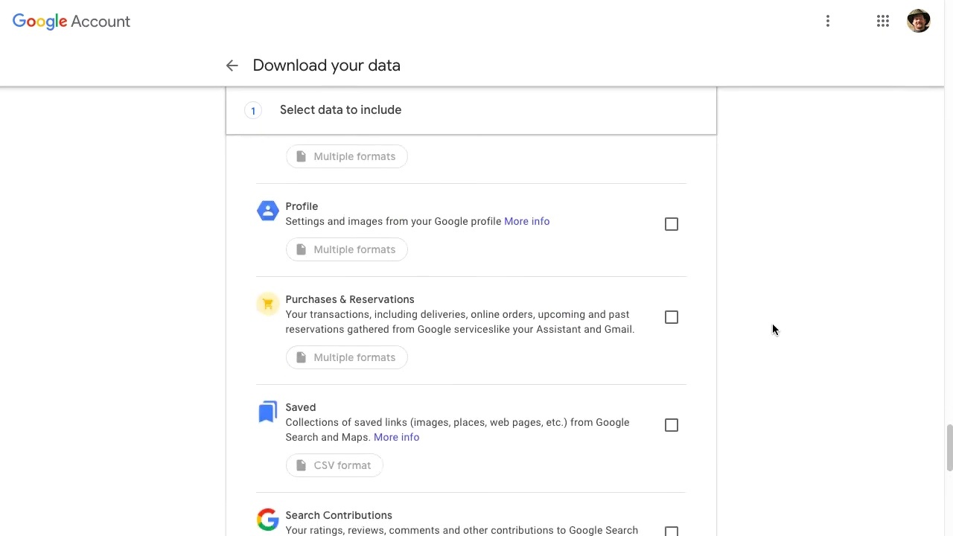
scroll(484, 253, "down", 10)
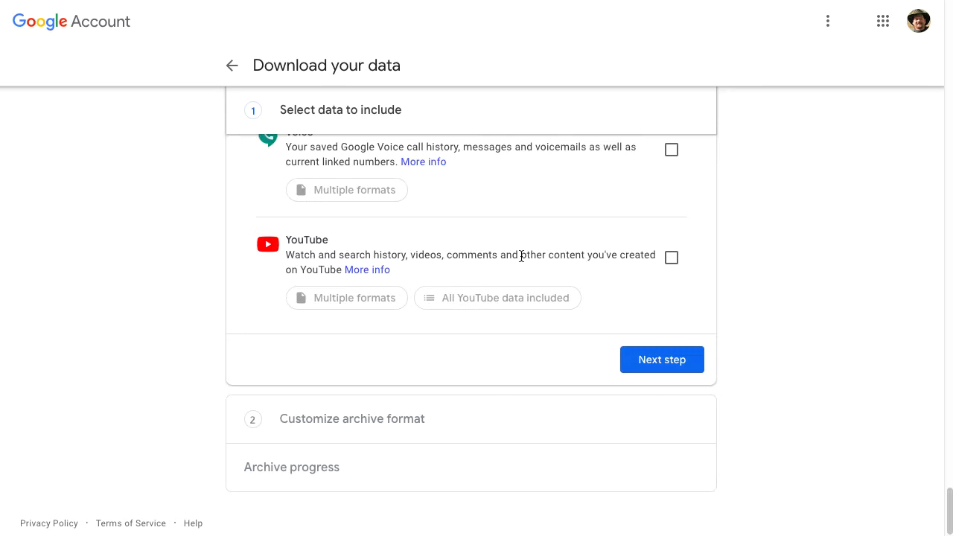
left_click(652, 361)
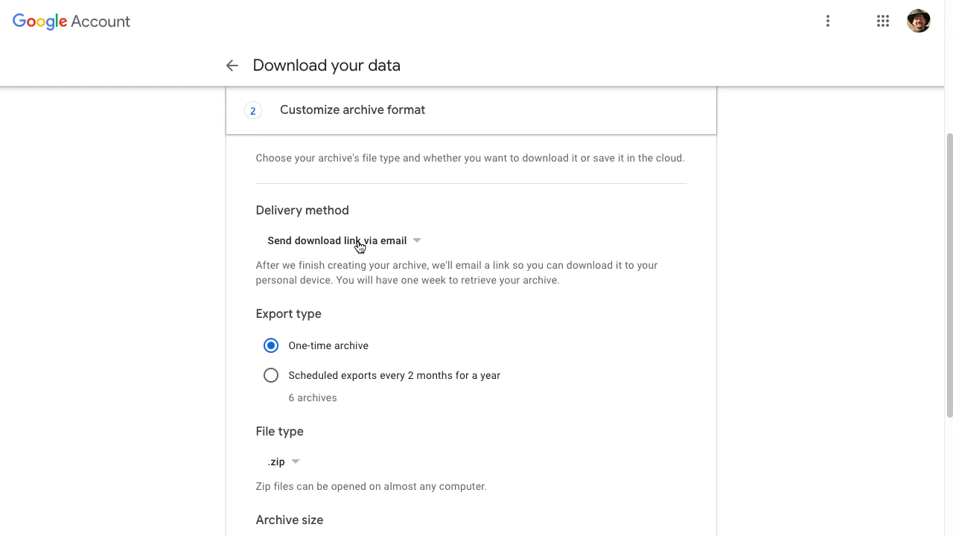
left_click(418, 243)
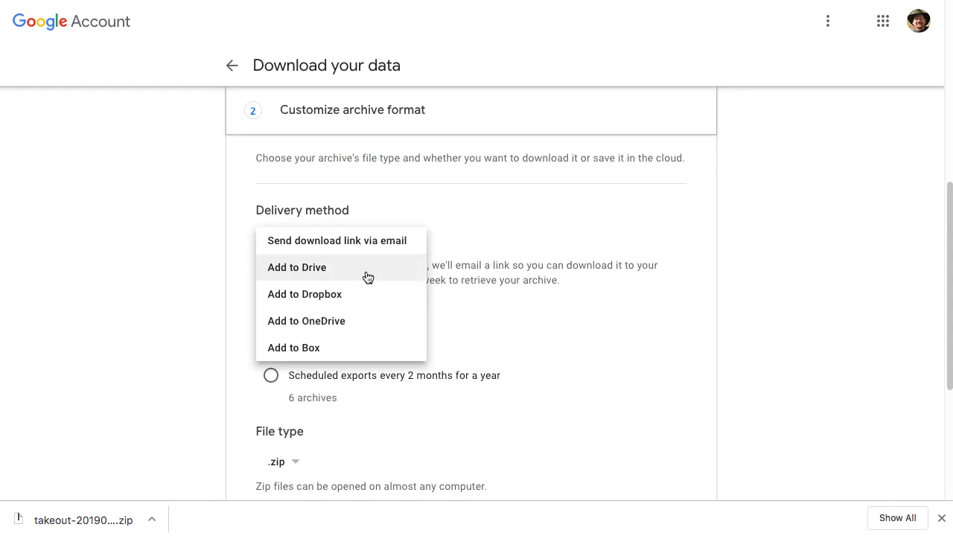
scroll(479, 235, "down", 3)
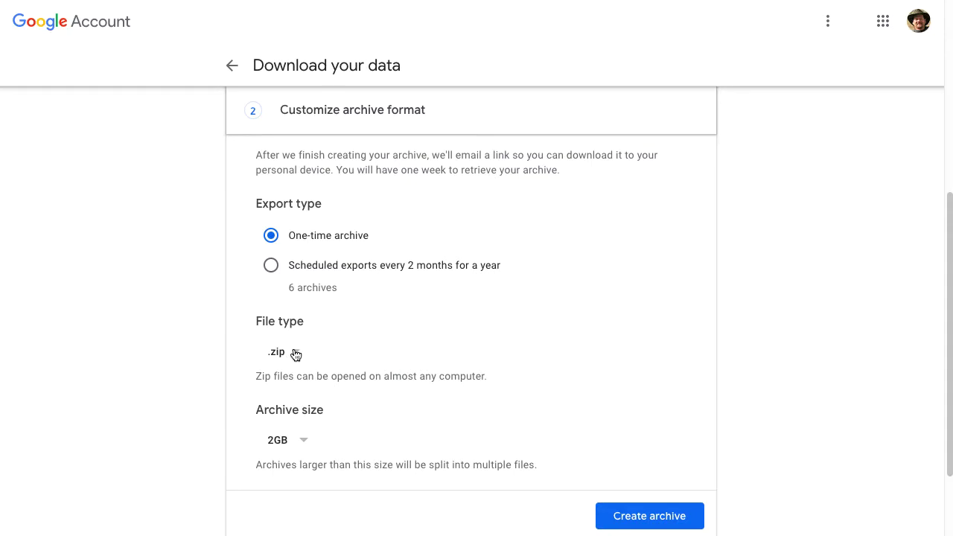
- Check the available archive file types and keep .zip
left_click(291, 351)
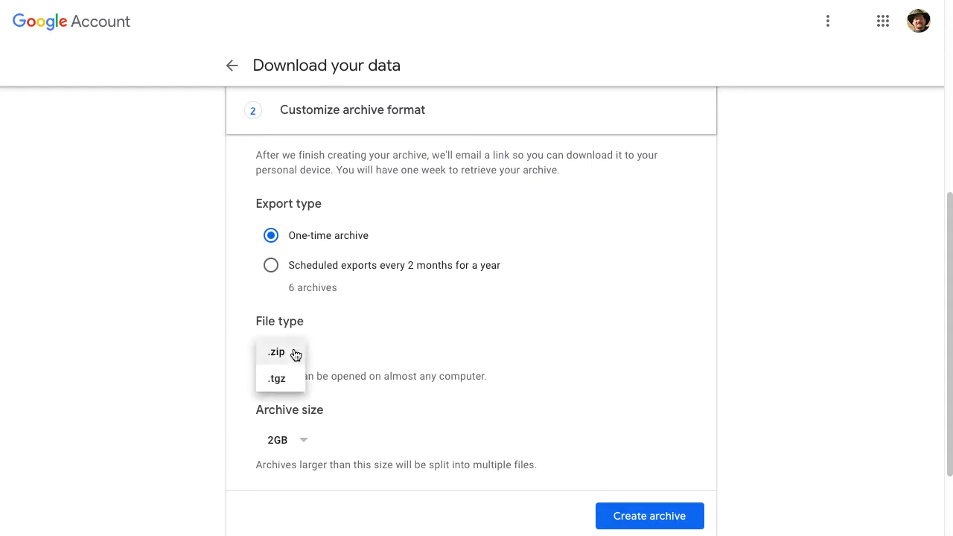
left_click(328, 348)
scroll(219, 370, "down", 1)
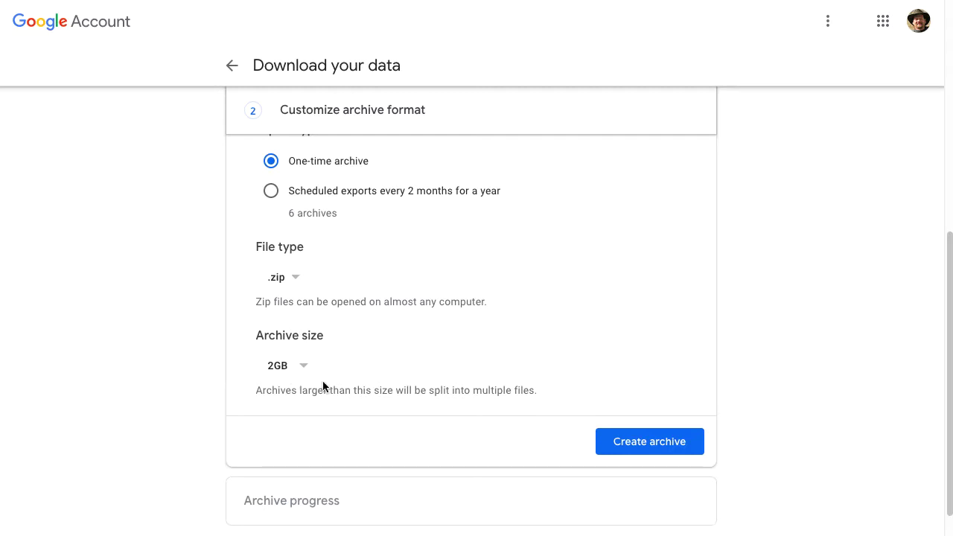
- Choose 2GB as the archive size and create the archive
scroll(328, 370, "down", 1)
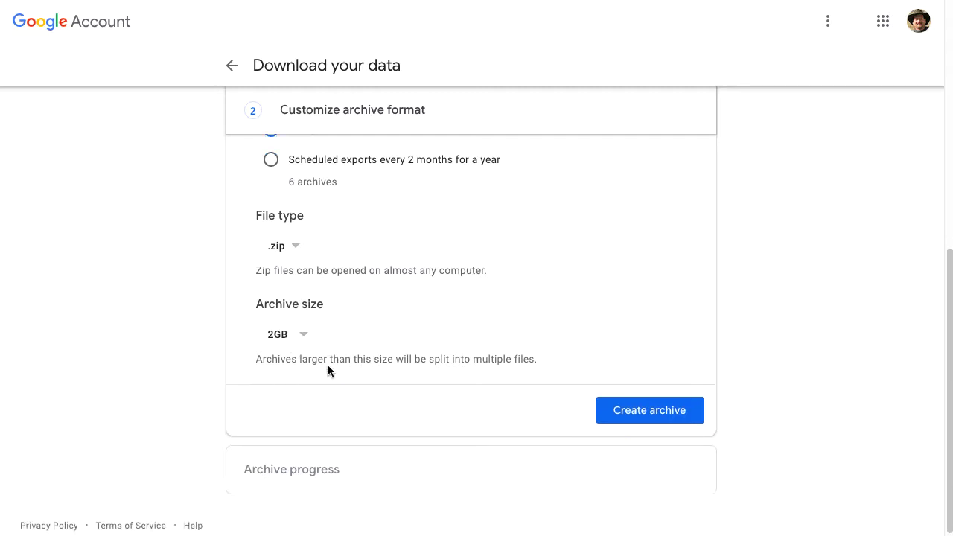
left_click(303, 335)
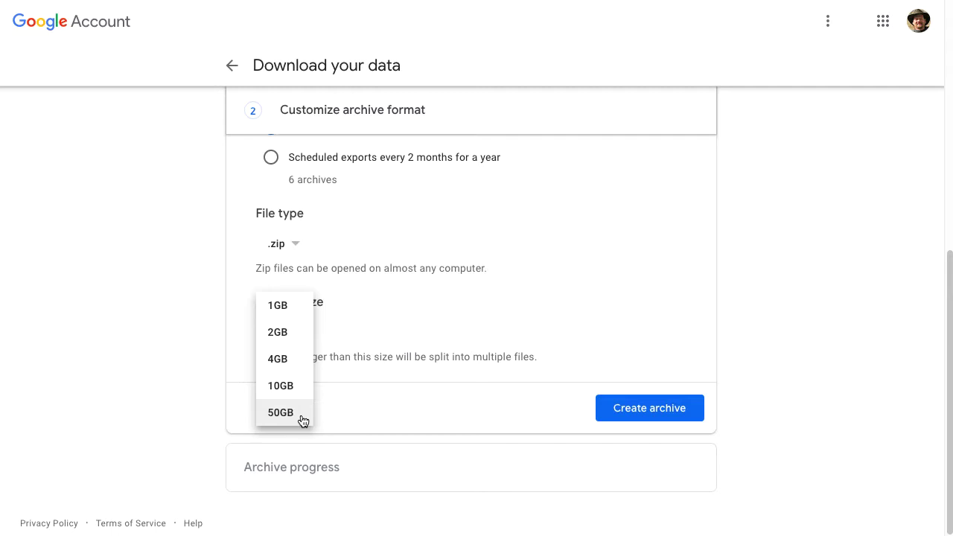
left_click(278, 333)
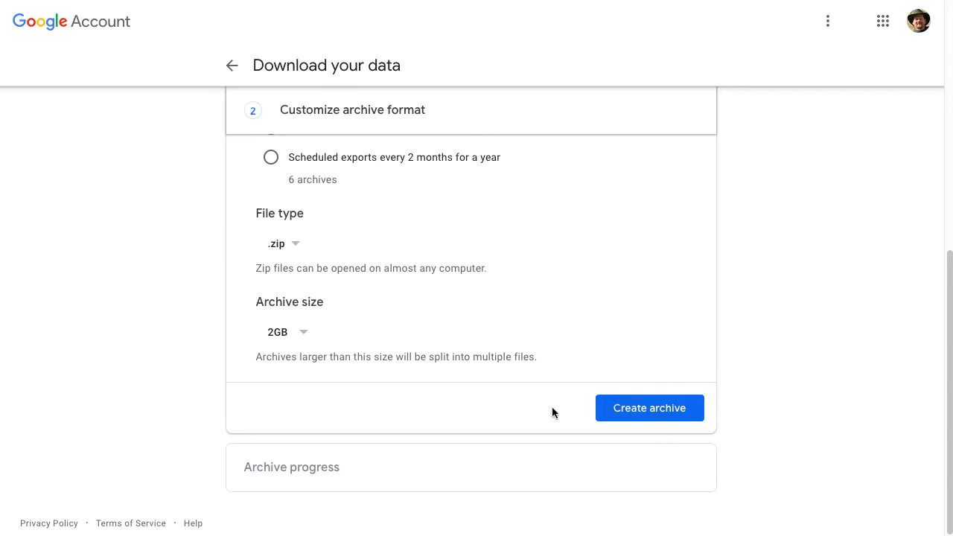
left_click(650, 408)
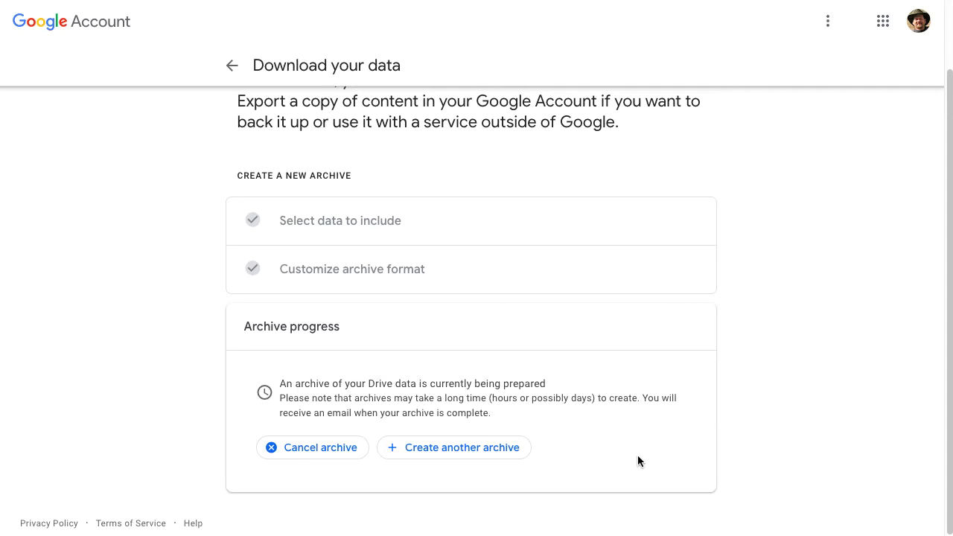
- Open the existing archives through the account's Data & personalization page and download the Drive archive created on May 14, 2019
left_click(231, 65)
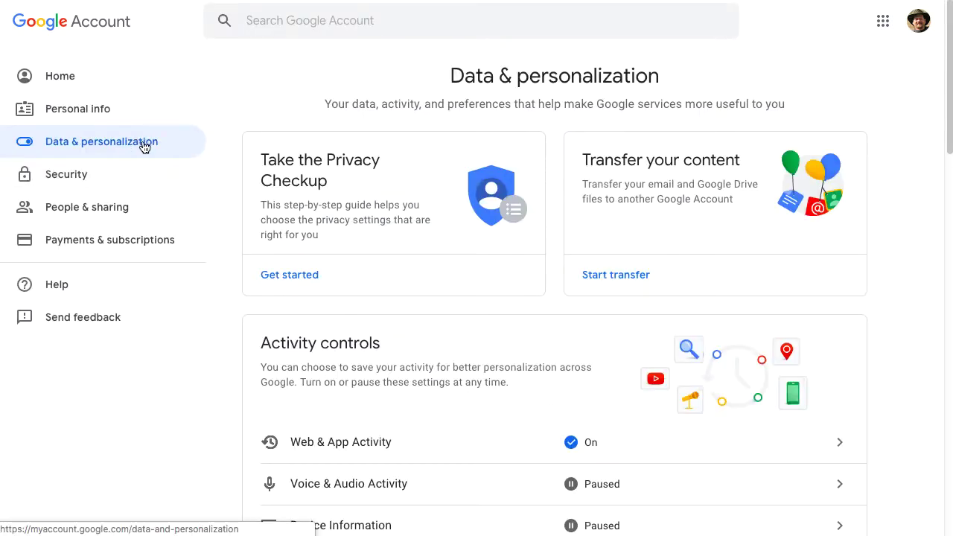
scroll(334, 235, "down", 5)
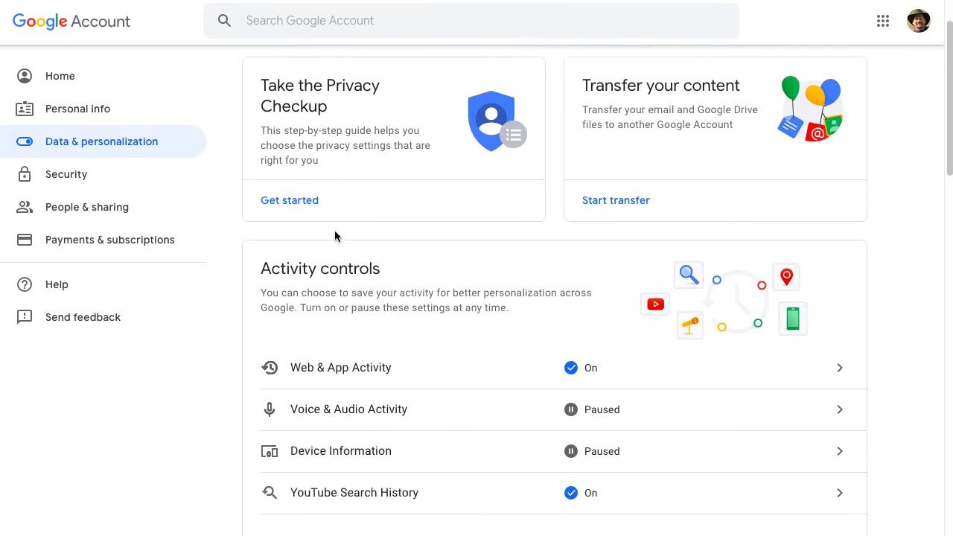
scroll(335, 236, "down", 5)
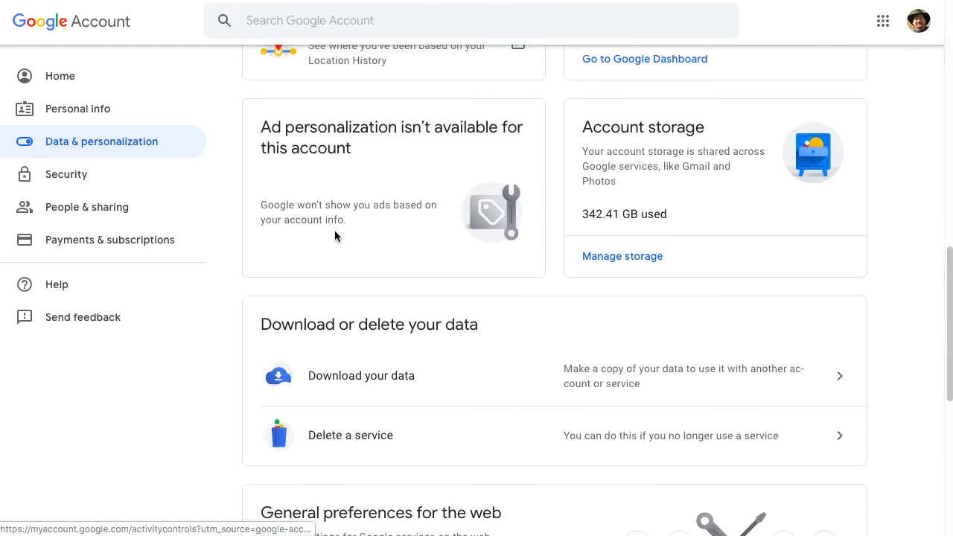
left_click(406, 344)
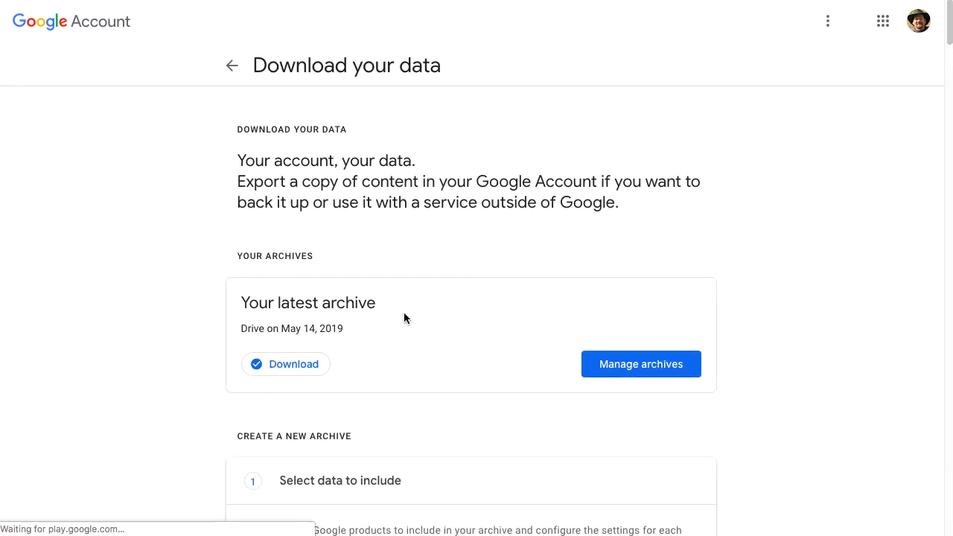
scroll(404, 312, "down", 1)
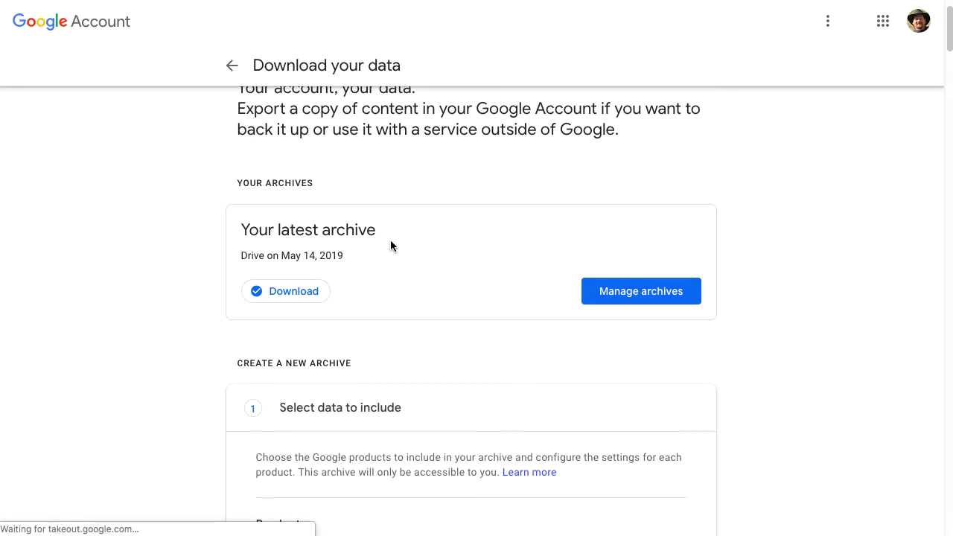
left_click(643, 293)
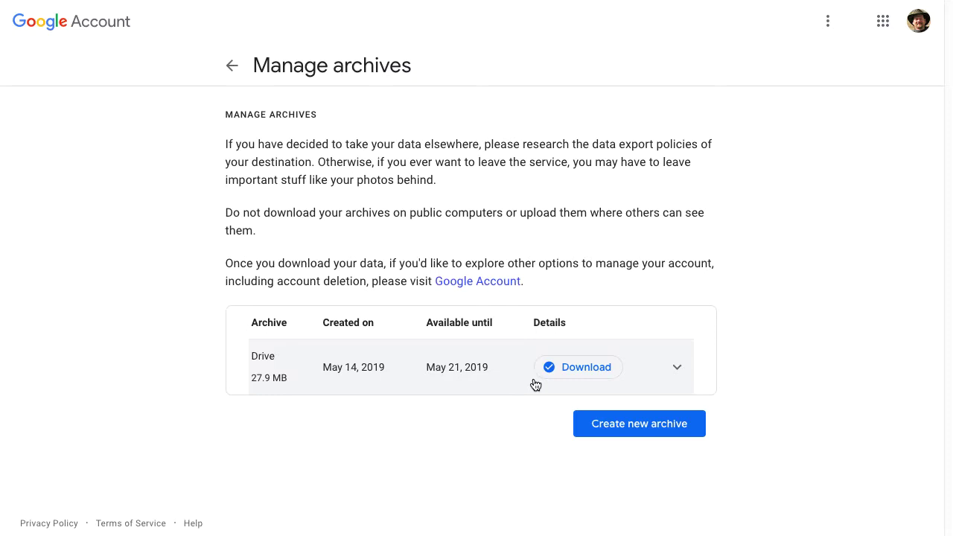
left_click(585, 370)
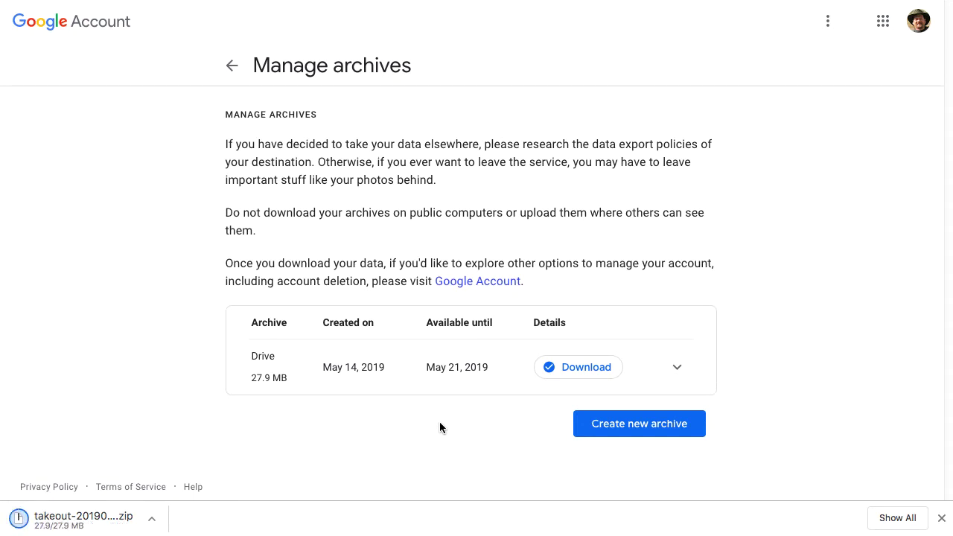
- Switch to Finder and extract takeout-20190514T164144Z-001.zip in the Downloads folder
key("super+Tab")
key("super+Tab")
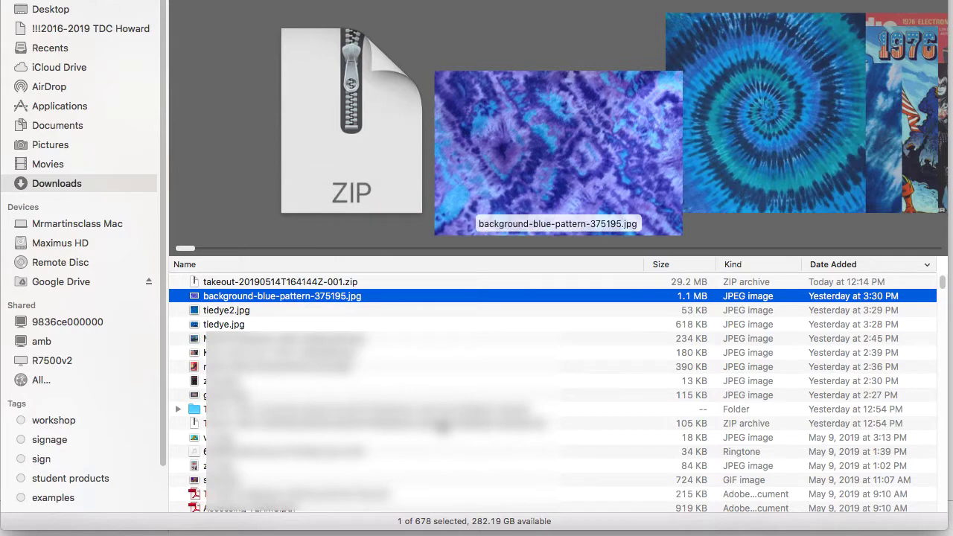
left_click(322, 282)
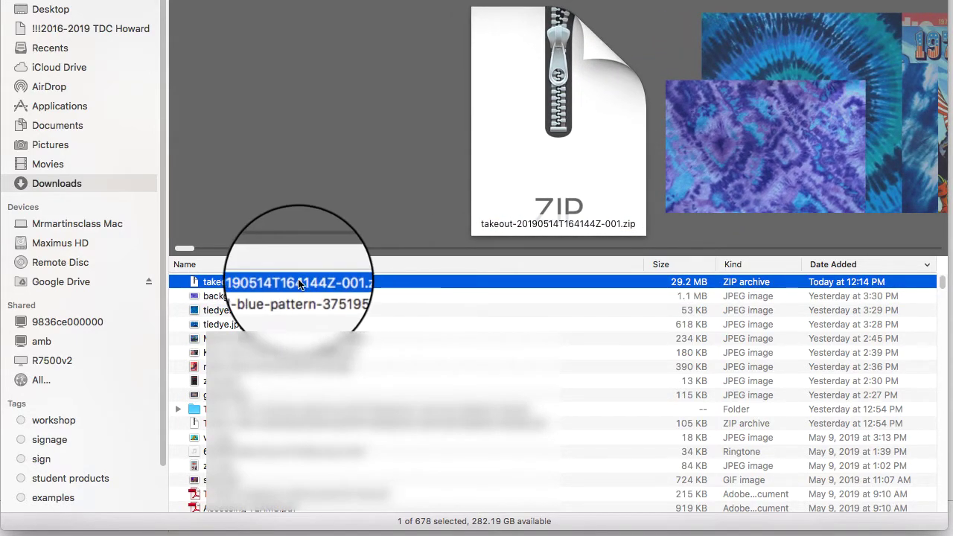
double_click(239, 283)
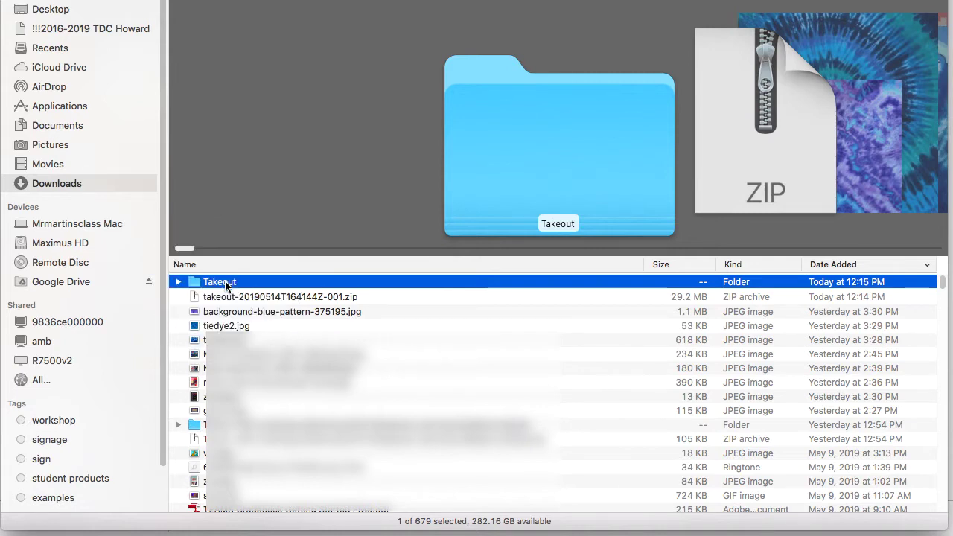
- Open the extracted Takeout folder and view its archive_browser.html file
double_click(225, 282)
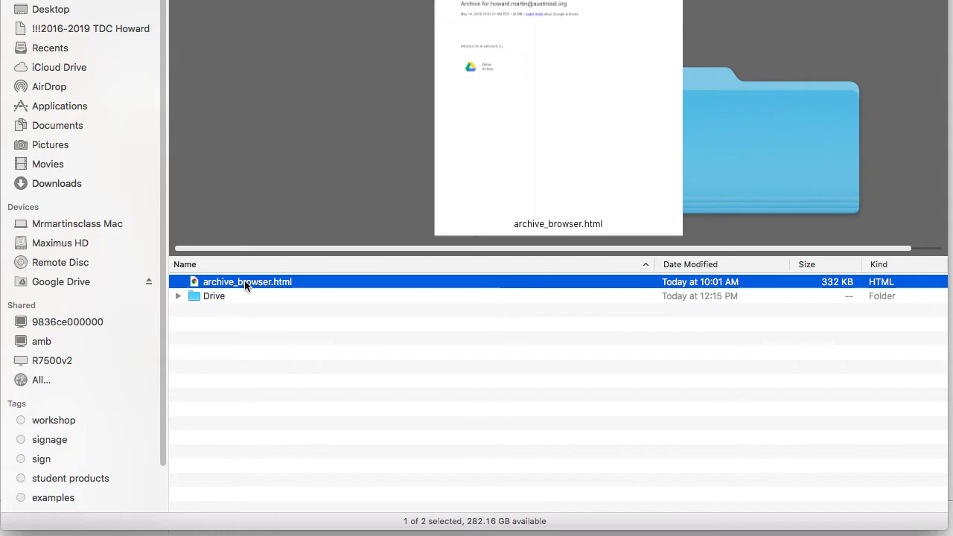
double_click(244, 281)
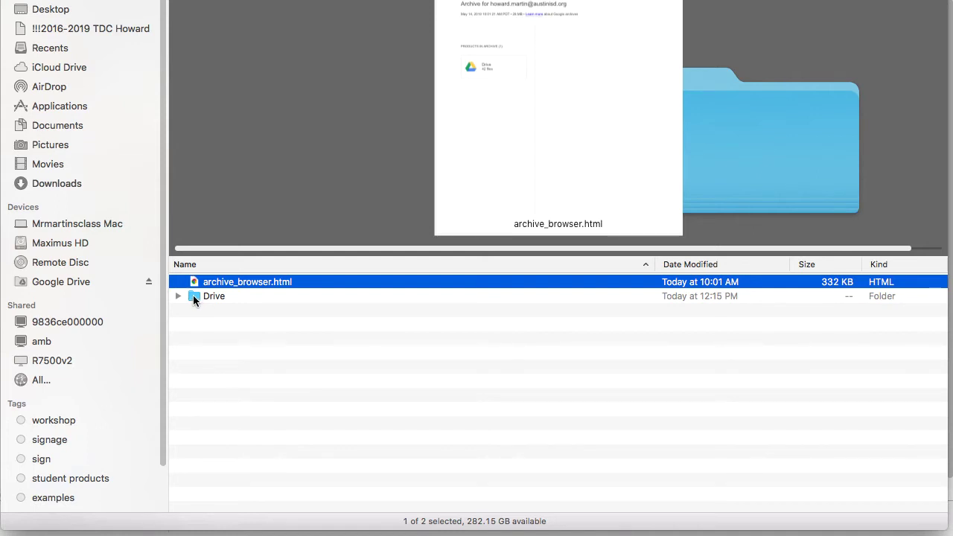
- Browse into Drive's 14-15 TechCurrSpecials folder and preview assurances-technology courses.doc and HCP Listings.docx
double_click(193, 294)
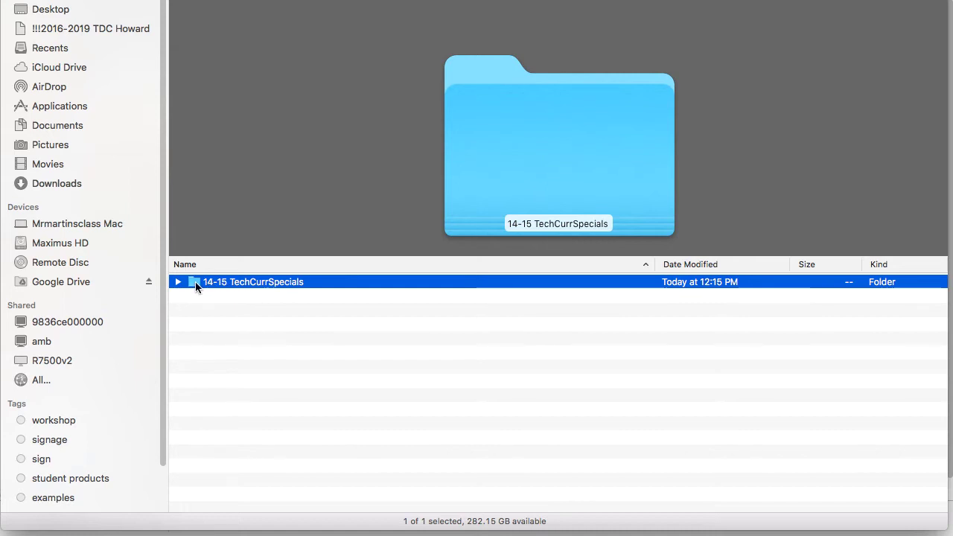
double_click(195, 281)
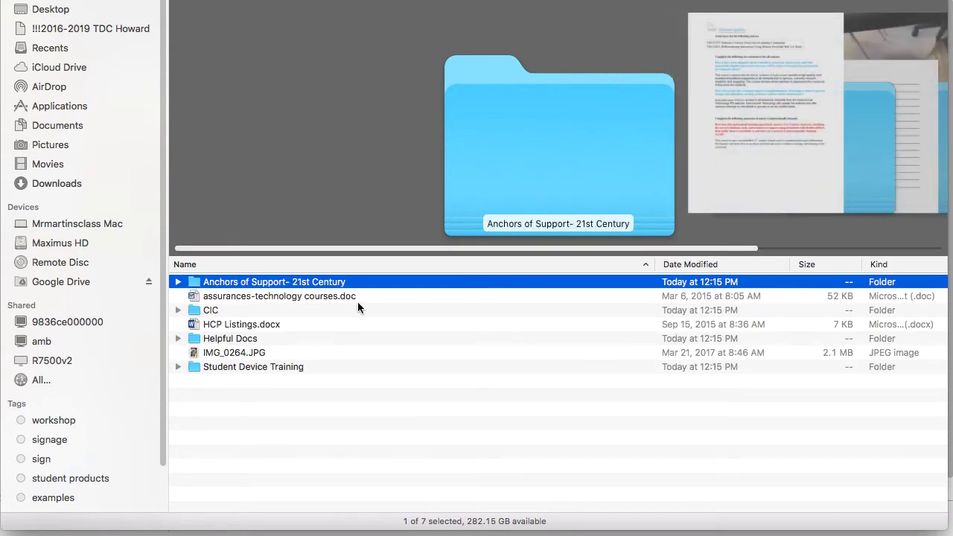
left_click(280, 298)
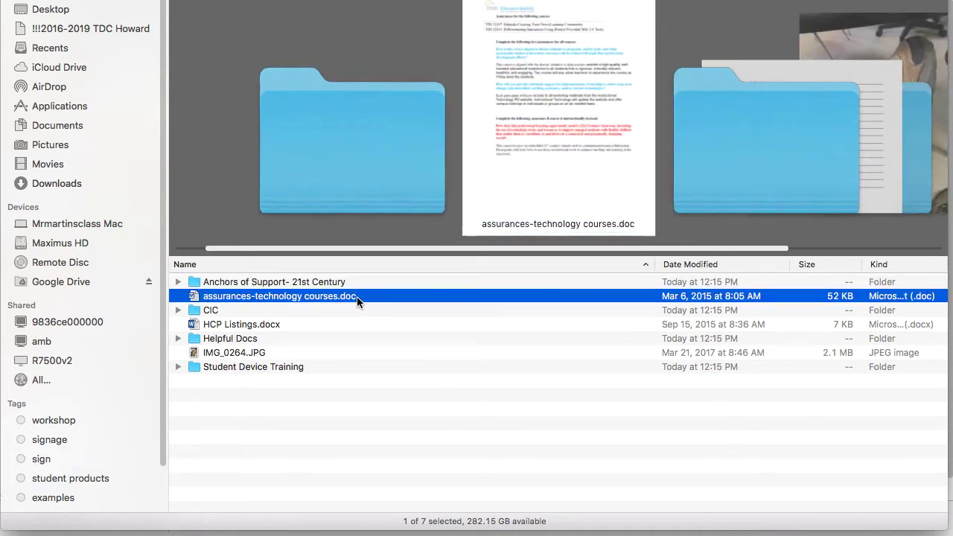
left_click(269, 327)
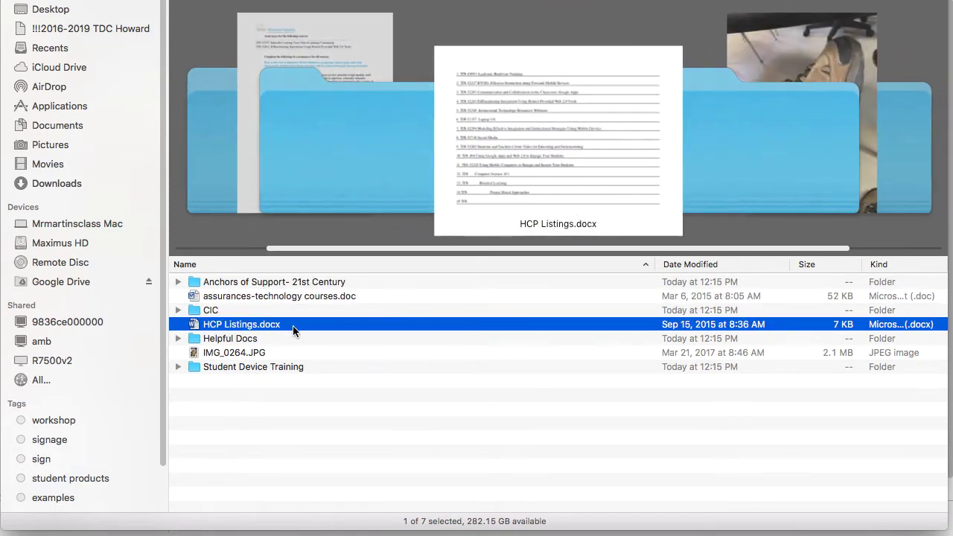